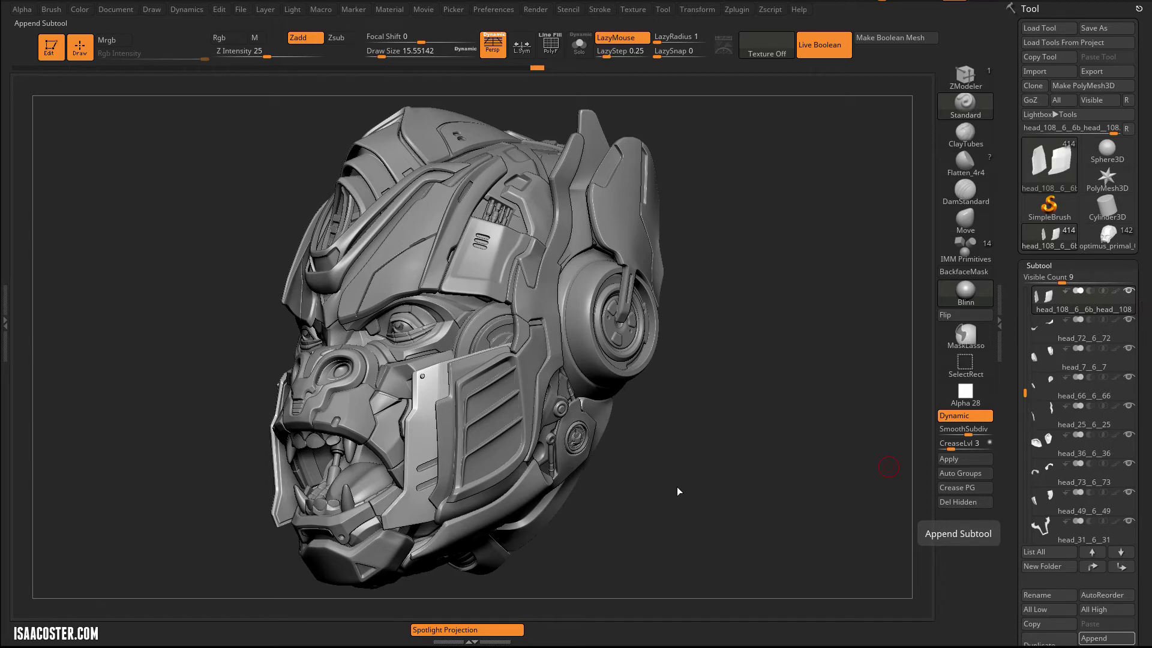
- Examine the mechanical gorilla head from several angles and compare it with the organic optimus_primal sculpt
{"action": "left_click_drag", "start_coordinate": [684, 462], "coordinate": [640, 425]}
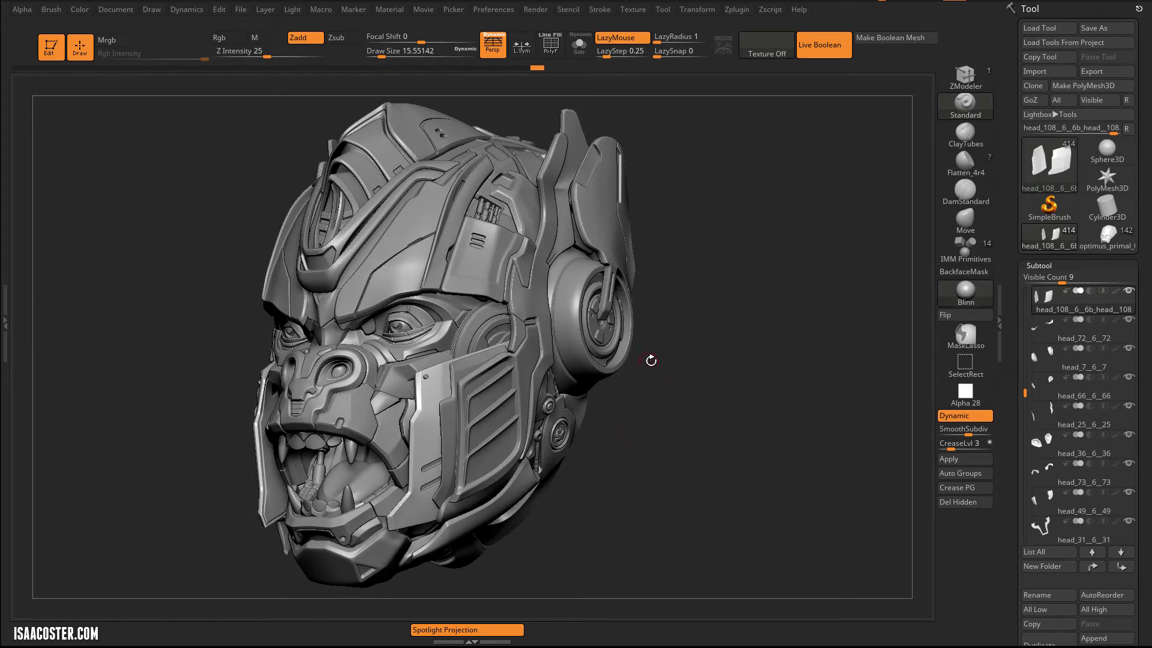
{"action": "left_click_drag", "start_coordinate": [709, 467], "coordinate": [512, 426]}
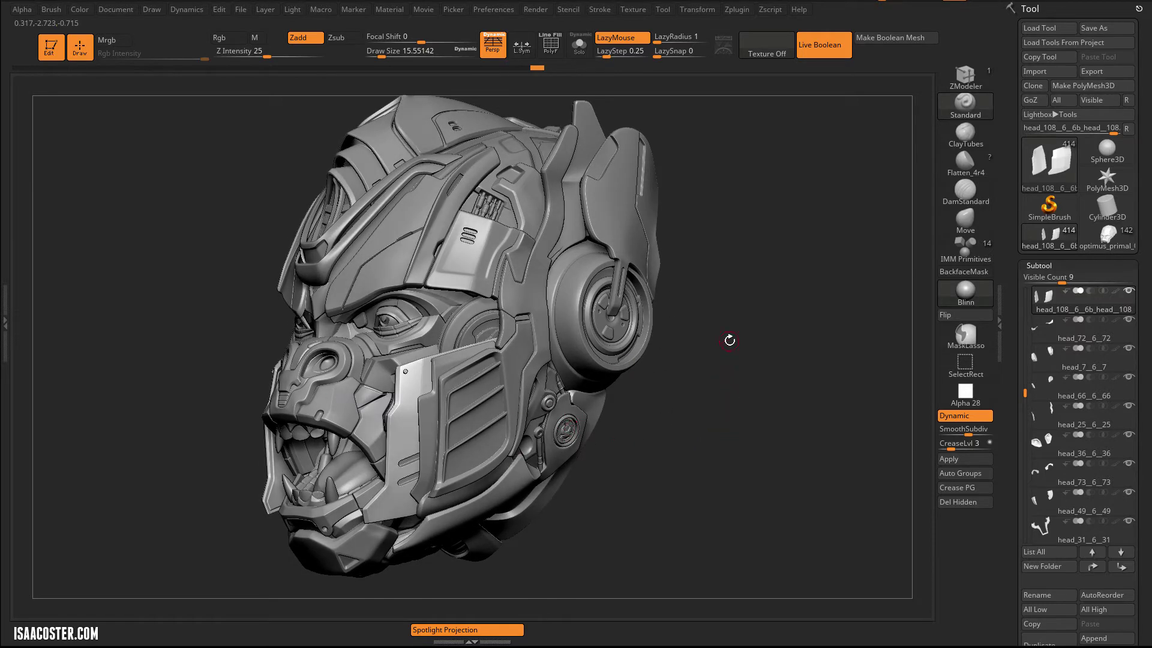
{"action": "left_click_drag", "start_coordinate": [782, 262], "coordinate": [757, 266]}
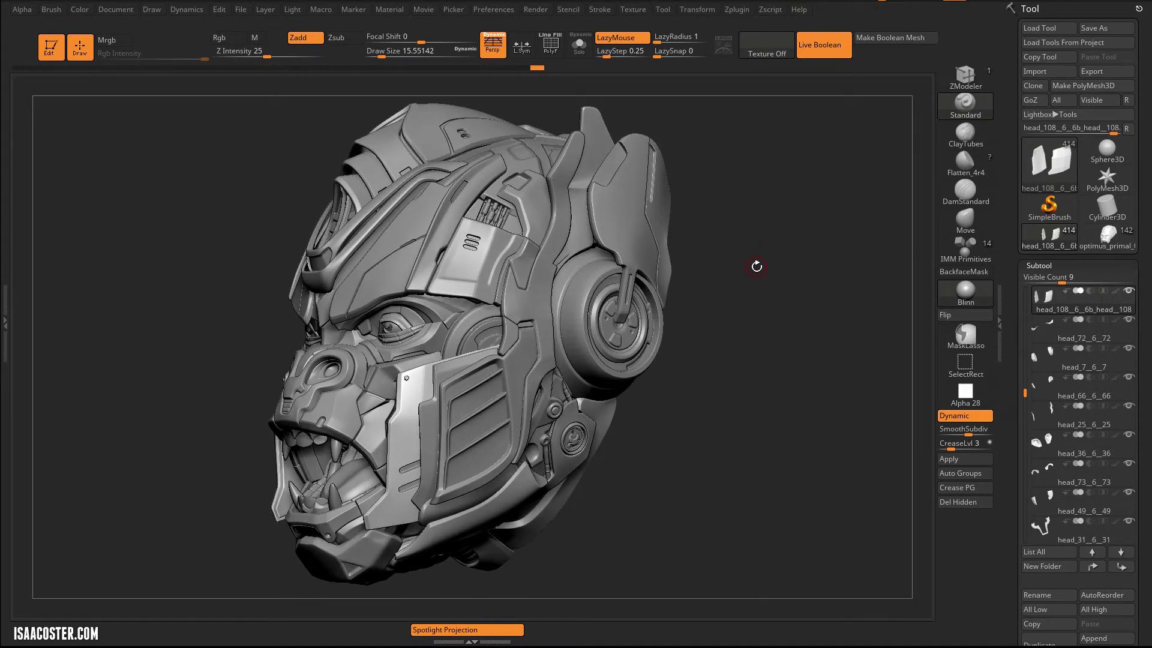
{"action": "left_click", "coordinate": [1107, 236]}
{"action": "left_click_drag", "start_coordinate": [777, 357], "coordinate": [765, 421]}
{"action": "mouse_move", "coordinate": [739, 322]}
{"action": "left_mouse_down"}
{"action": "mouse_move", "coordinate": [733, 301]}
{"action": "mouse_move", "coordinate": [740, 327]}
{"action": "mouse_move", "coordinate": [756, 312]}
{"action": "left_mouse_up"}
{"action": "left_click", "coordinate": [1051, 235]}
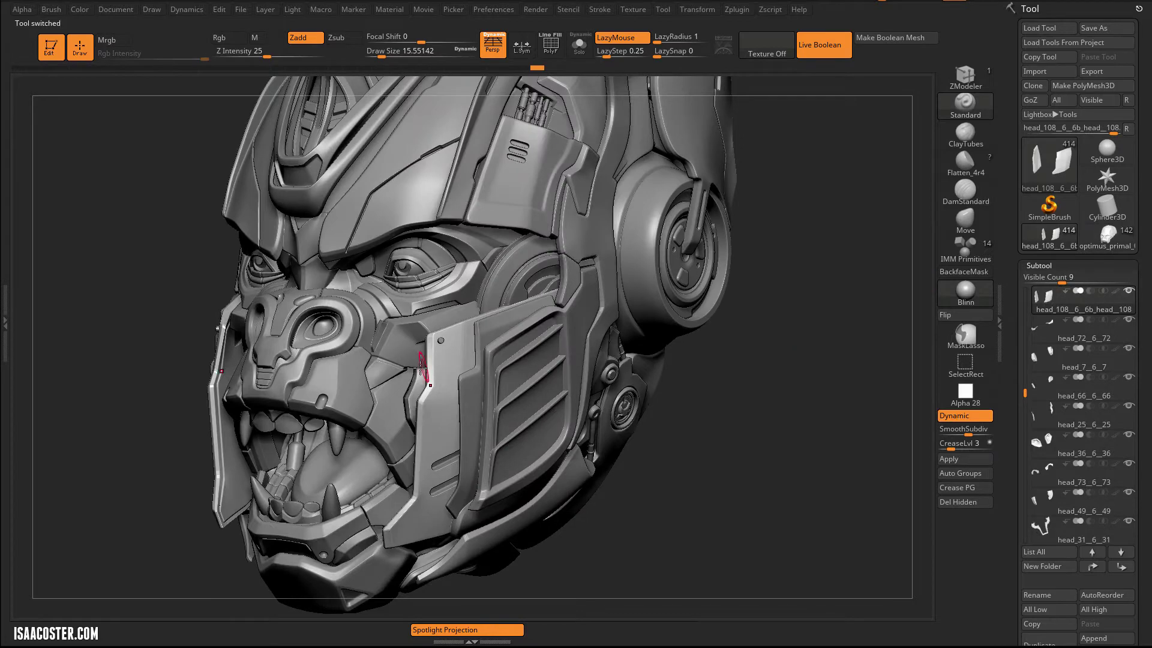
- Make the cheek piece head_45__6__45 the active subtool, isolate it with Solo and display its polyframe
{"action": "left_click", "coordinate": [417, 332], "text": "alt"}
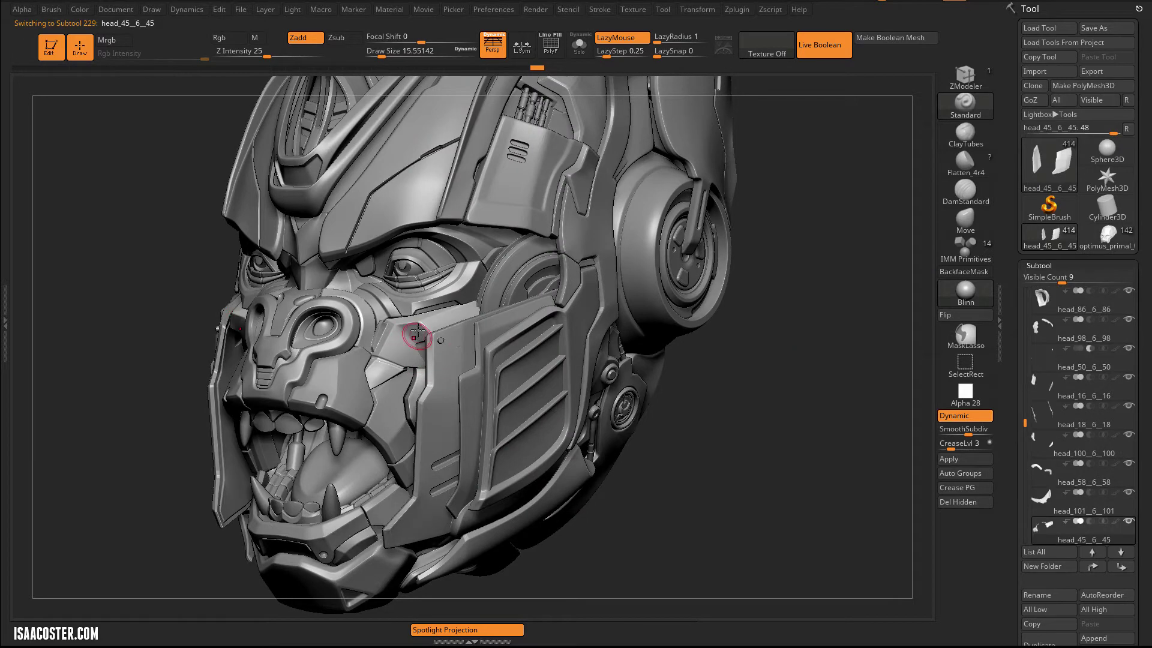
{"action": "left_click", "coordinate": [1104, 237]}
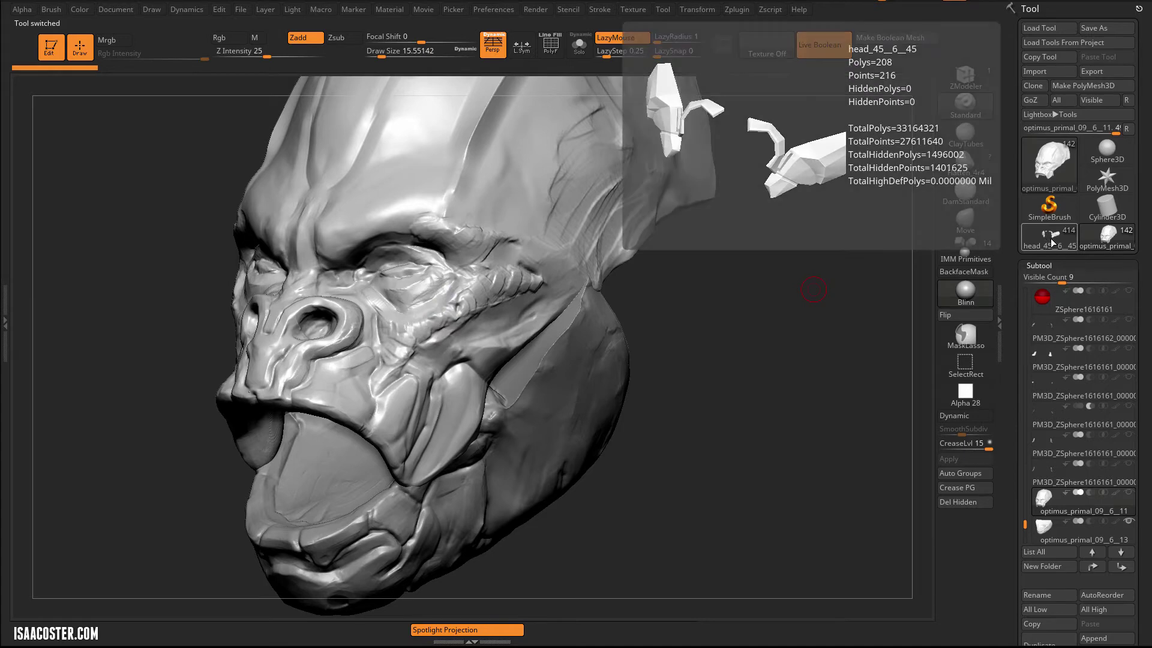
{"action": "left_click", "coordinate": [1053, 243]}
{"action": "left_click", "coordinate": [581, 47]}
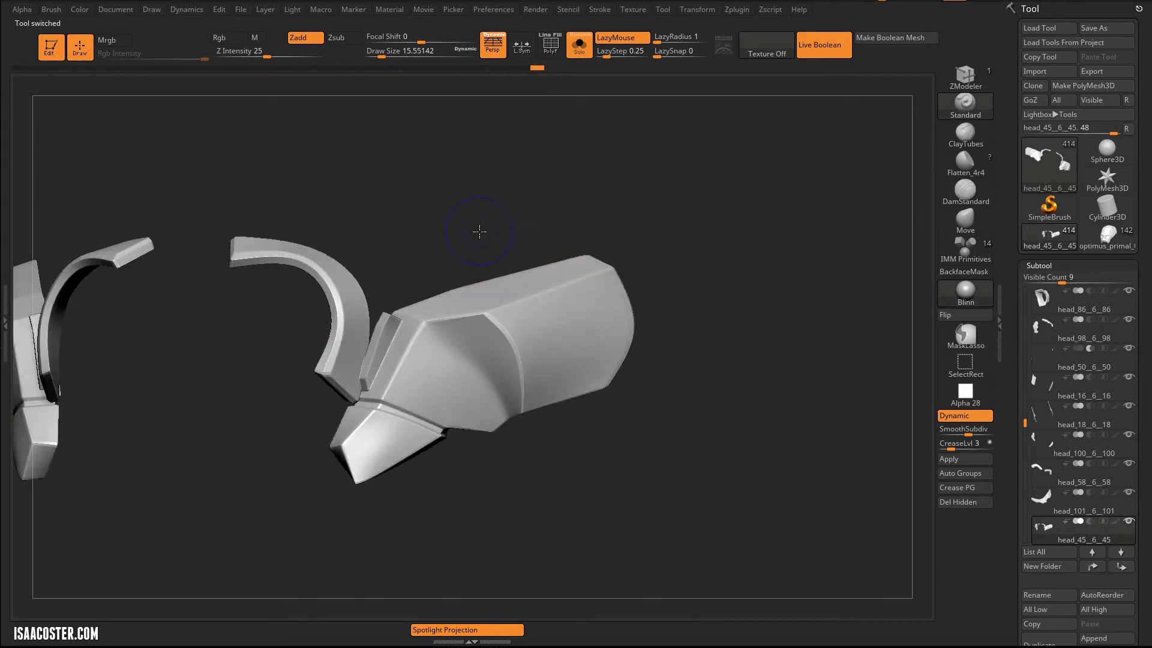
{"action": "key", "text": "shift+f"}
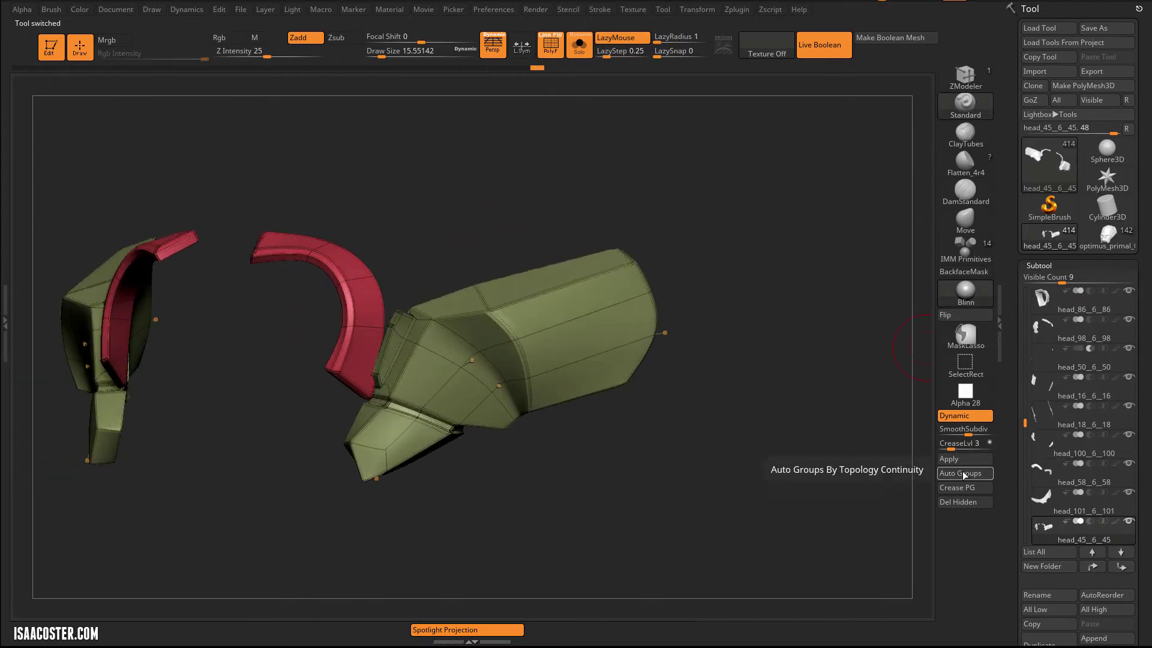
- Regroup the isolated cheek piece's polygroups by topology continuity with Auto Groups
{"action": "left_click", "coordinate": [961, 474]}
{"action": "left_click_drag", "start_coordinate": [414, 255], "coordinate": [363, 246]}
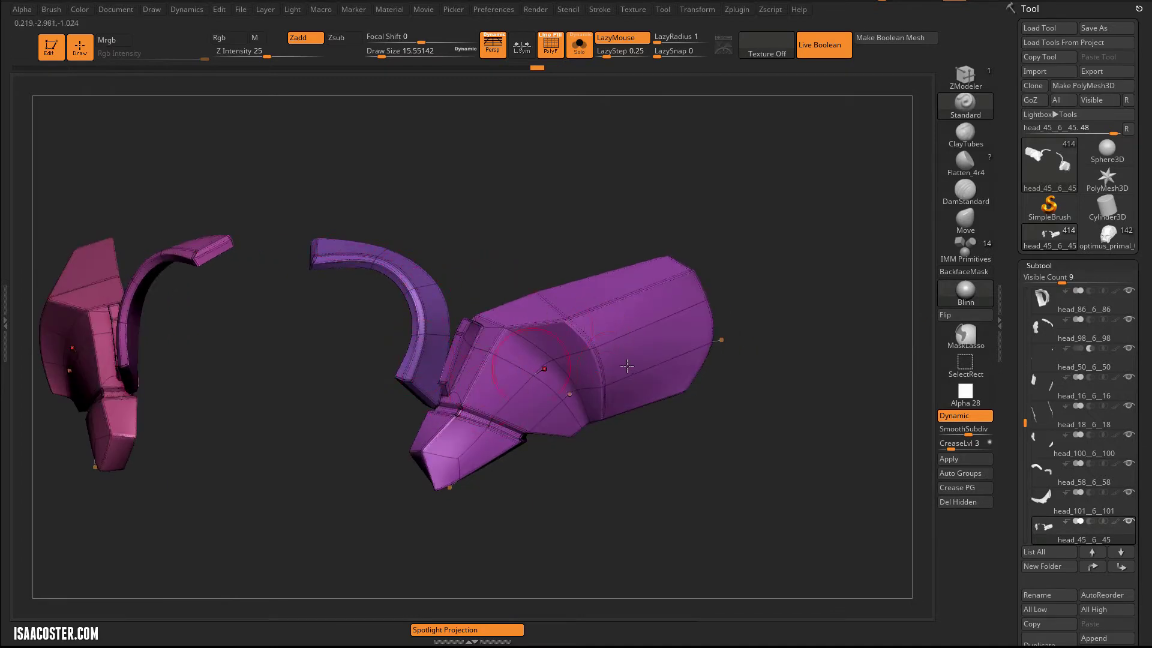
{"action": "left_click_drag", "start_coordinate": [648, 538], "coordinate": [624, 542]}
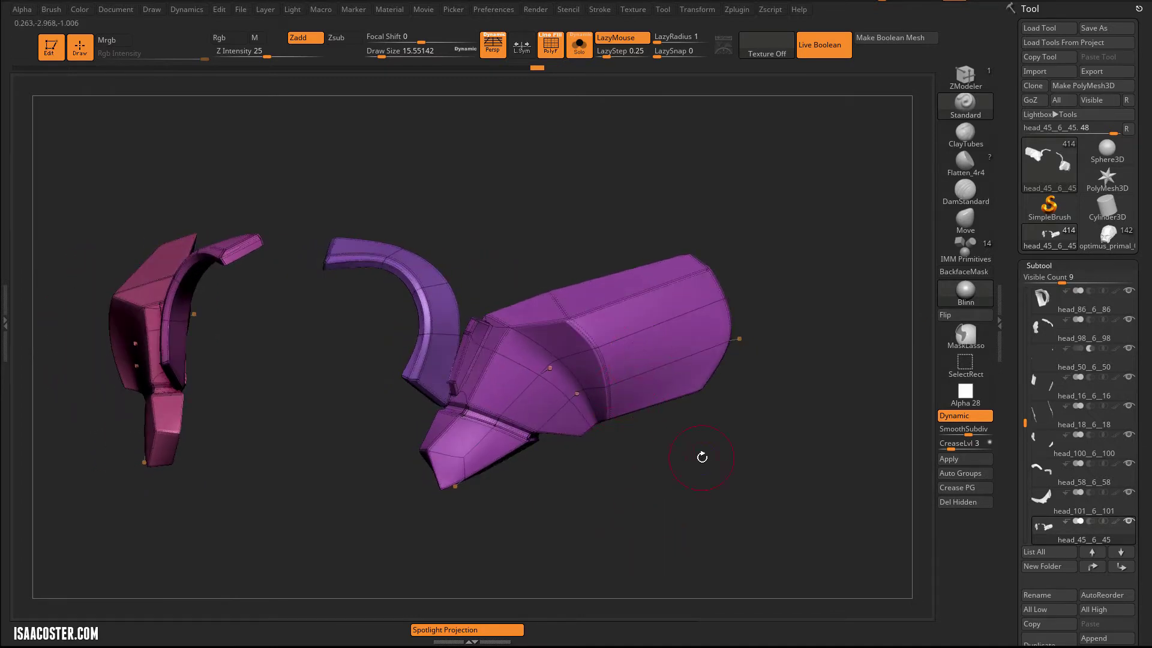
- Compare the cheek piece with Dynamic Subdiv off and on, and return to the full head without polyframe
{"action": "key", "text": "shift+d"}
{"action": "mouse_move", "coordinate": [690, 466]}
{"action": "left_mouse_down"}
{"action": "mouse_move", "coordinate": [695, 258]}
{"action": "mouse_move", "coordinate": [689, 442]}
{"action": "mouse_move", "coordinate": [668, 458]}
{"action": "mouse_move", "coordinate": [685, 471]}
{"action": "mouse_move", "coordinate": [671, 470]}
{"action": "mouse_move", "coordinate": [688, 462]}
{"action": "left_mouse_up"}
{"action": "key", "text": "d"}
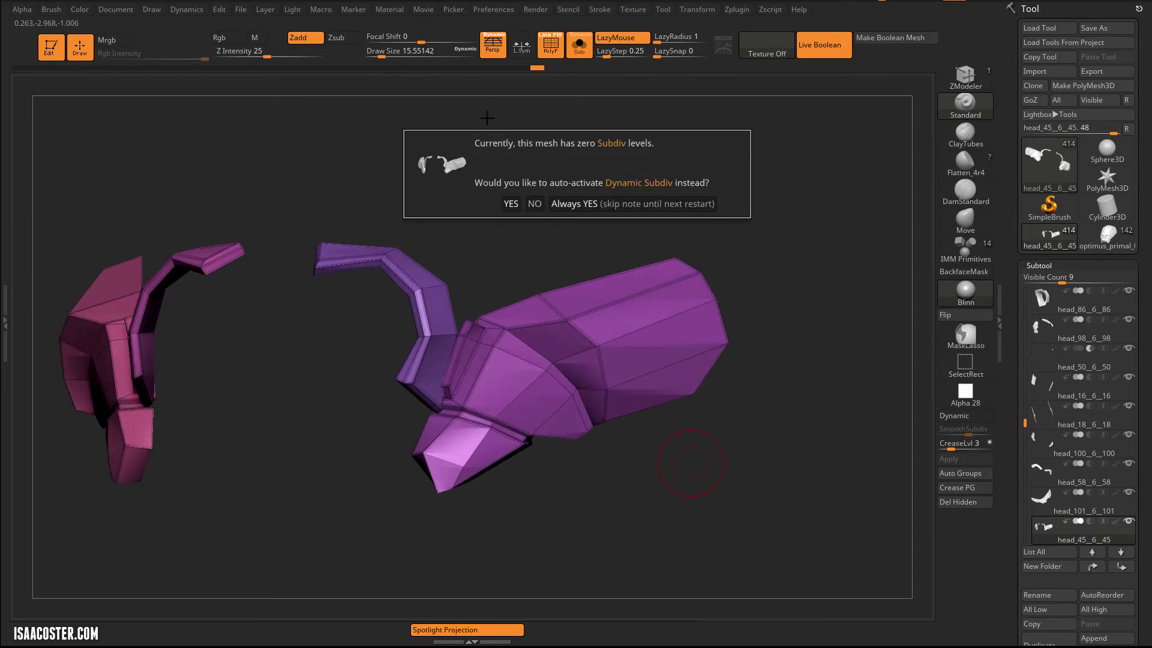
{"action": "left_click", "coordinate": [565, 204]}
{"action": "left_click_drag", "start_coordinate": [533, 216], "coordinate": [633, 212]}
{"action": "key", "text": "shift+f"}
{"action": "left_click", "coordinate": [581, 52]}
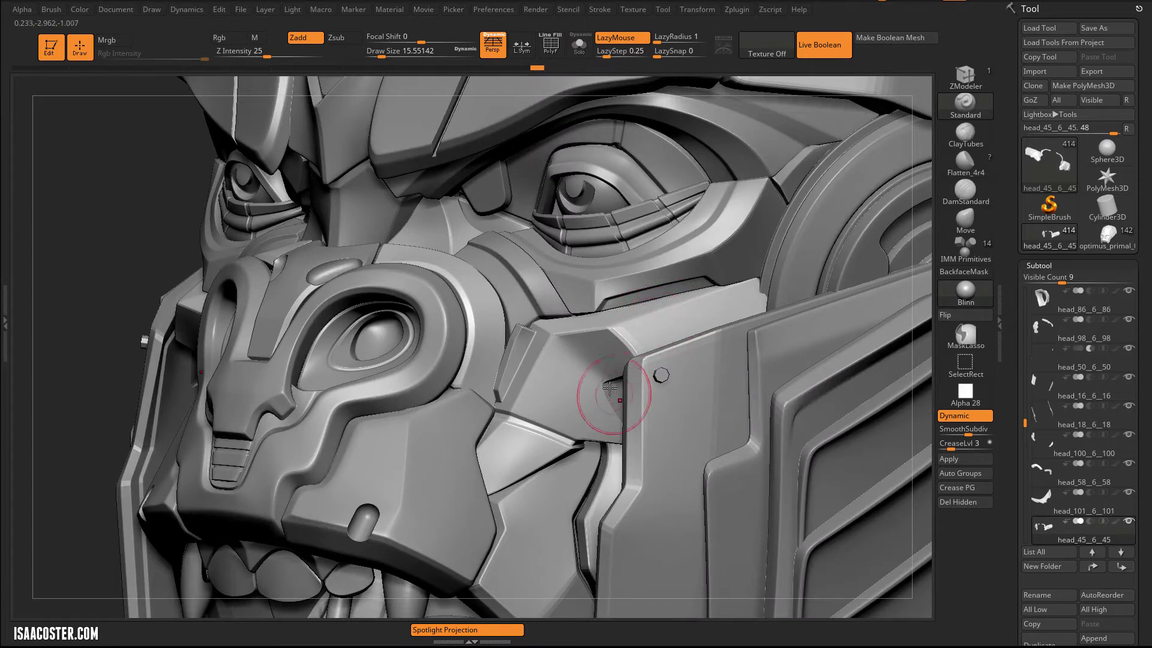
- Inspect the cheek, nose and eye plates of the mechanical head up close and from the side
{"action": "left_click_drag", "start_coordinate": [138, 216], "coordinate": [612, 378]}
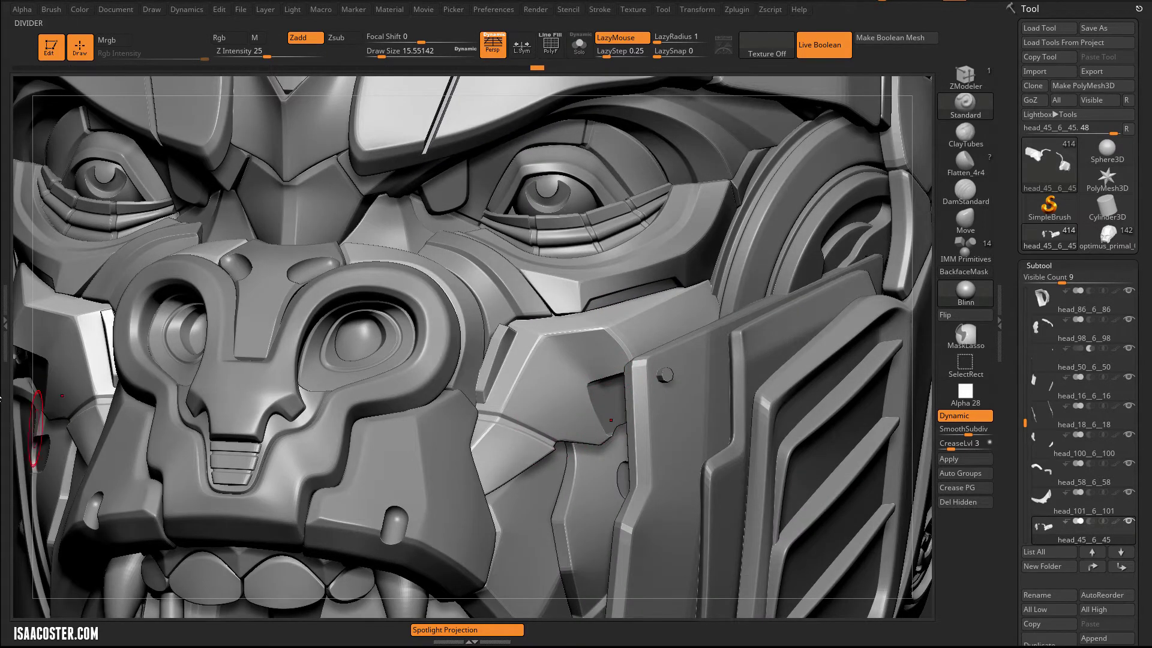
{"action": "left_click_drag", "start_coordinate": [26, 86], "coordinate": [1, 80]}
{"action": "left_click_drag", "start_coordinate": [204, 310], "coordinate": [712, 497]}
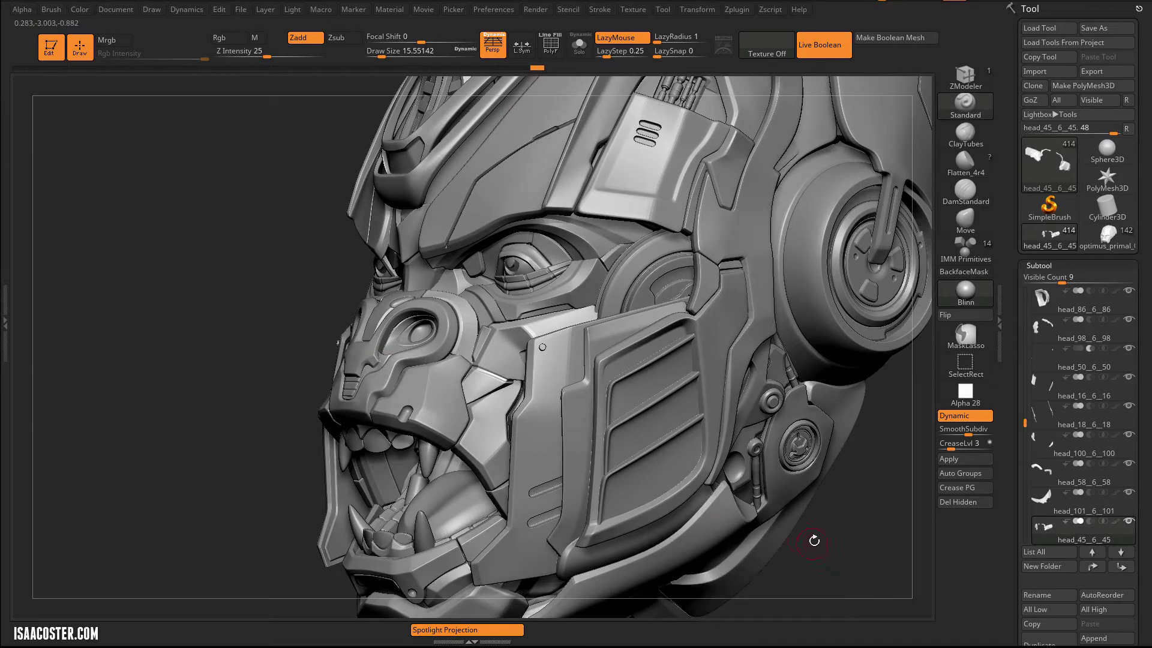
- Switch to the optimus_primal sculpt and convert its head subtool into a separate tool with Make PolyMesh3D
{"action": "left_click", "coordinate": [1116, 240]}
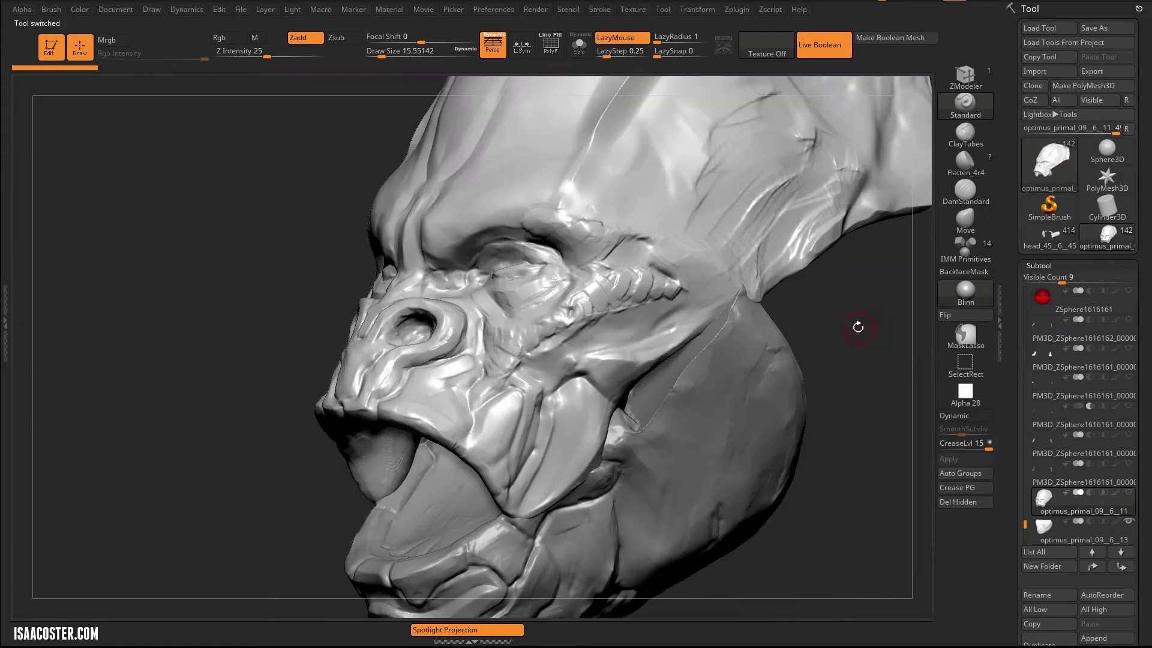
{"action": "left_click_drag", "start_coordinate": [829, 327], "coordinate": [444, 342]}
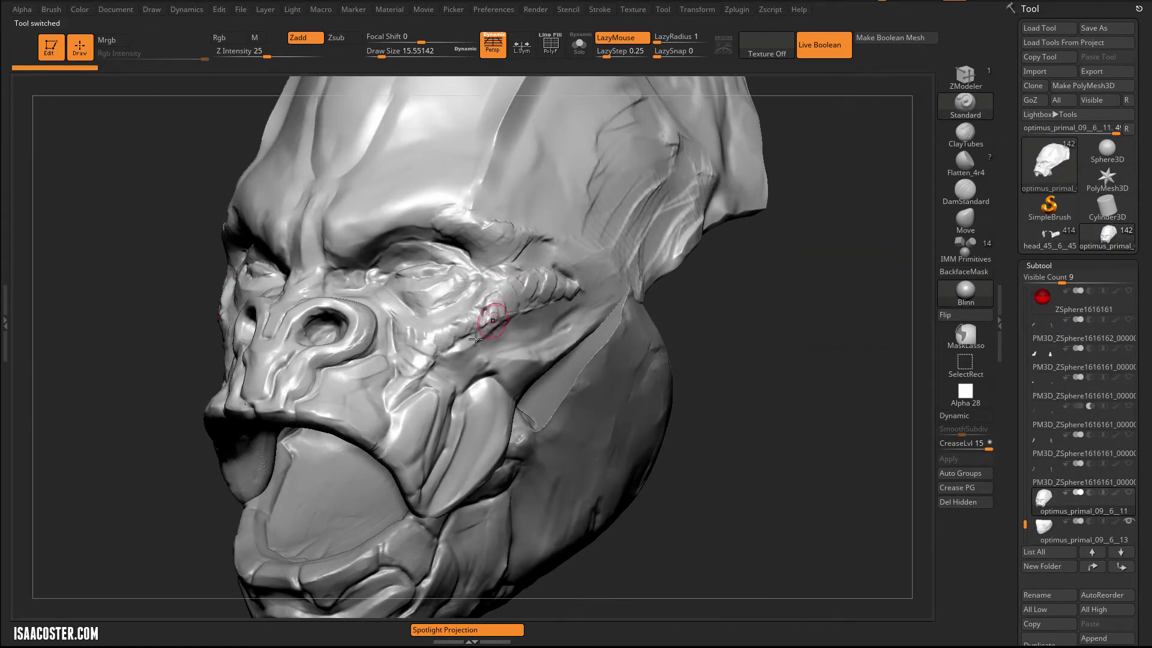
{"action": "left_click_drag", "start_coordinate": [692, 353], "coordinate": [697, 361]}
{"action": "left_click_drag", "start_coordinate": [201, 363], "coordinate": [162, 324]}
{"action": "left_click_drag", "start_coordinate": [651, 392], "coordinate": [889, 270]}
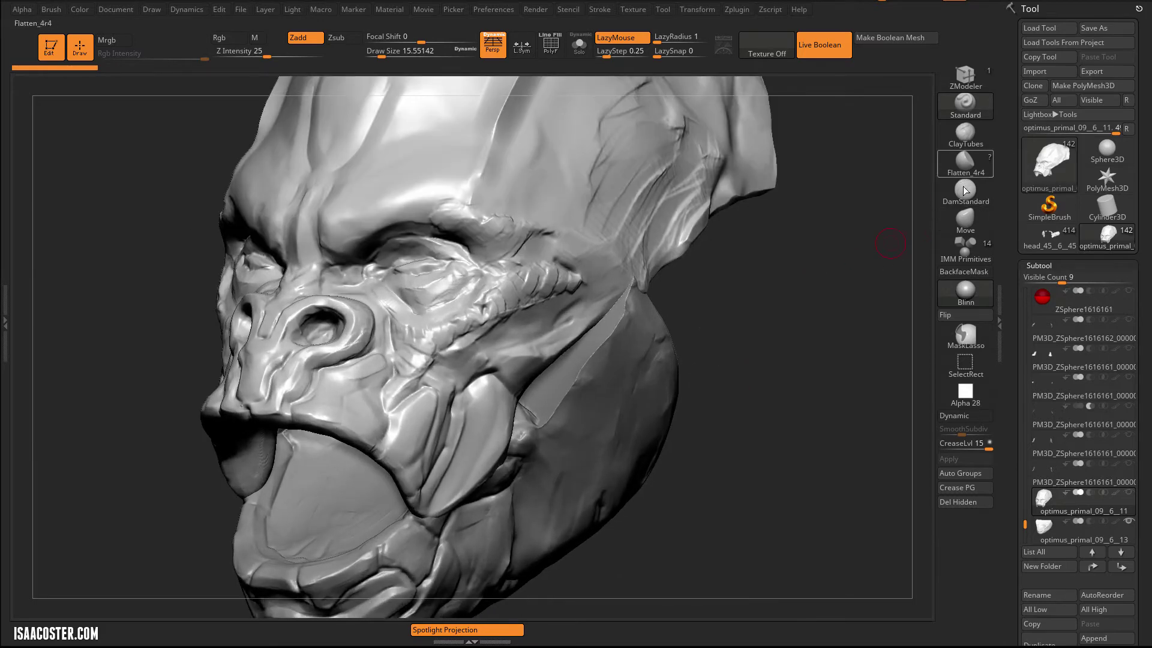
{"action": "left_click_drag", "start_coordinate": [792, 268], "coordinate": [933, 205]}
{"action": "left_click_drag", "start_coordinate": [842, 230], "coordinate": [764, 442]}
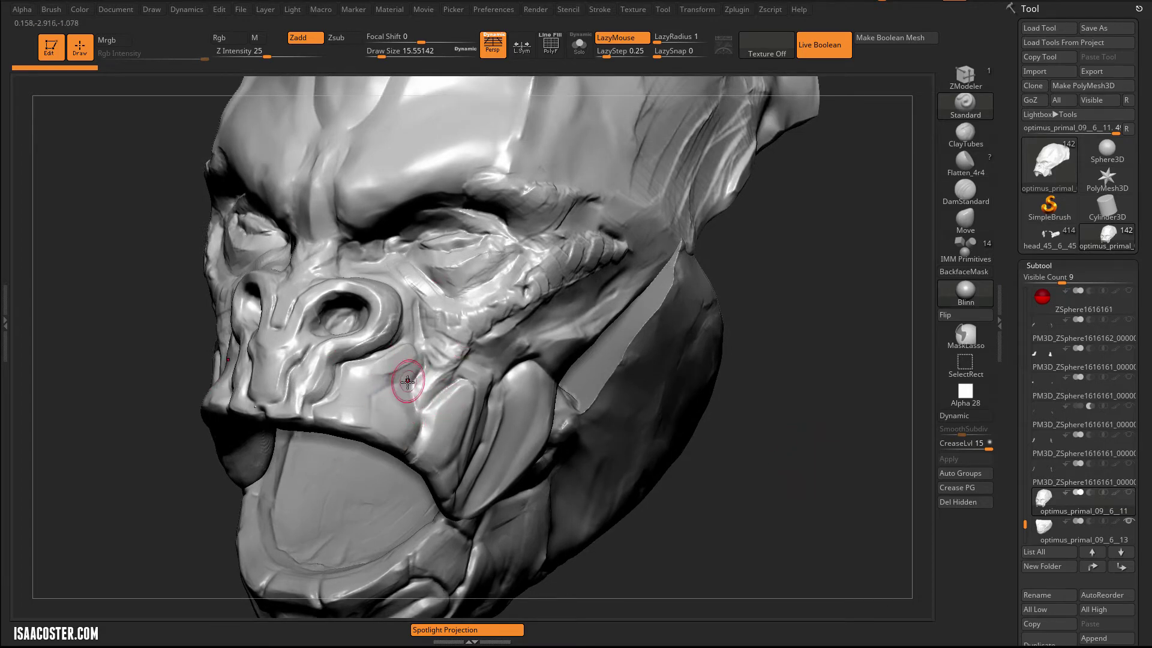
{"action": "left_click", "coordinate": [1089, 86]}
{"action": "left_click_drag", "start_coordinate": [789, 337], "coordinate": [802, 458]}
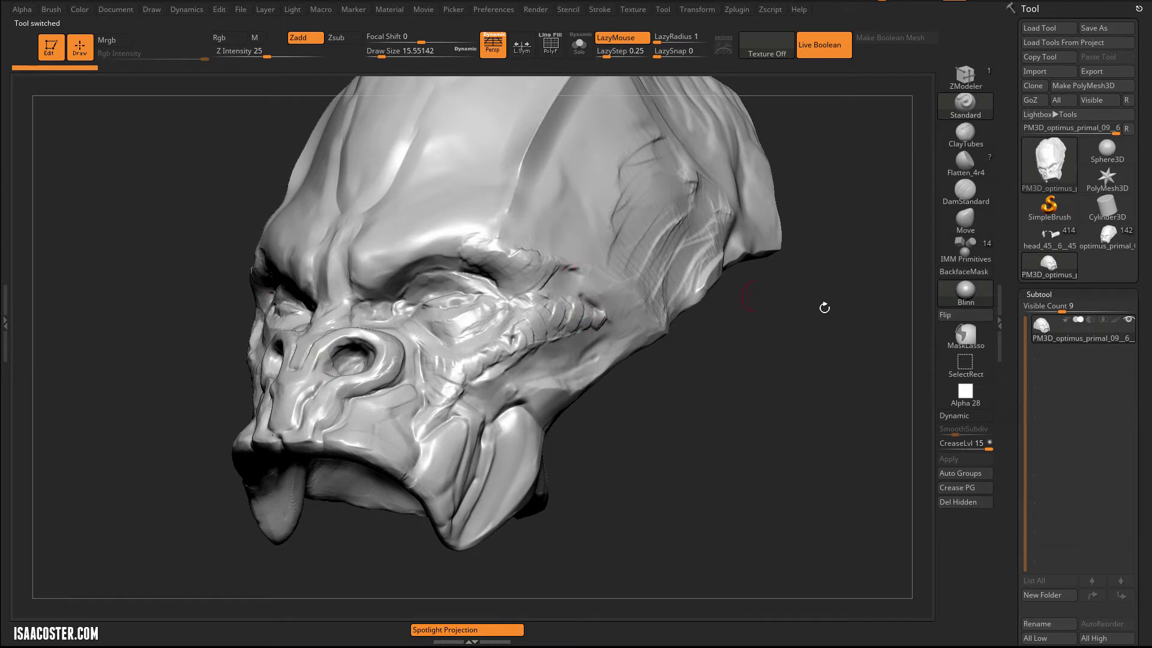
{"action": "mouse_move", "coordinate": [861, 324]}
{"action": "left_mouse_down"}
{"action": "mouse_move", "coordinate": [877, 380]}
{"action": "mouse_move", "coordinate": [773, 366]}
{"action": "left_mouse_up"}
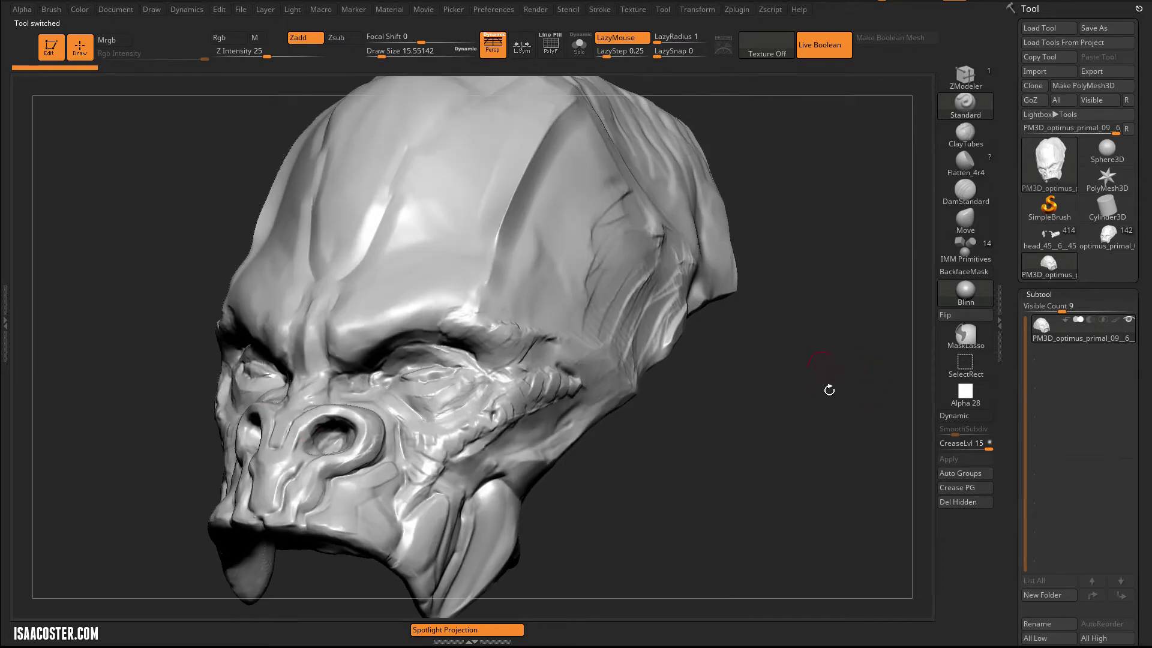
- Append a ZSphere to the new head tool and make it the active subtool
{"action": "left_click_drag", "start_coordinate": [830, 402], "coordinate": [850, 462]}
{"action": "left_click_drag", "start_coordinate": [1008, 414], "coordinate": [1004, 307]}
{"action": "left_click", "coordinate": [1104, 385]}
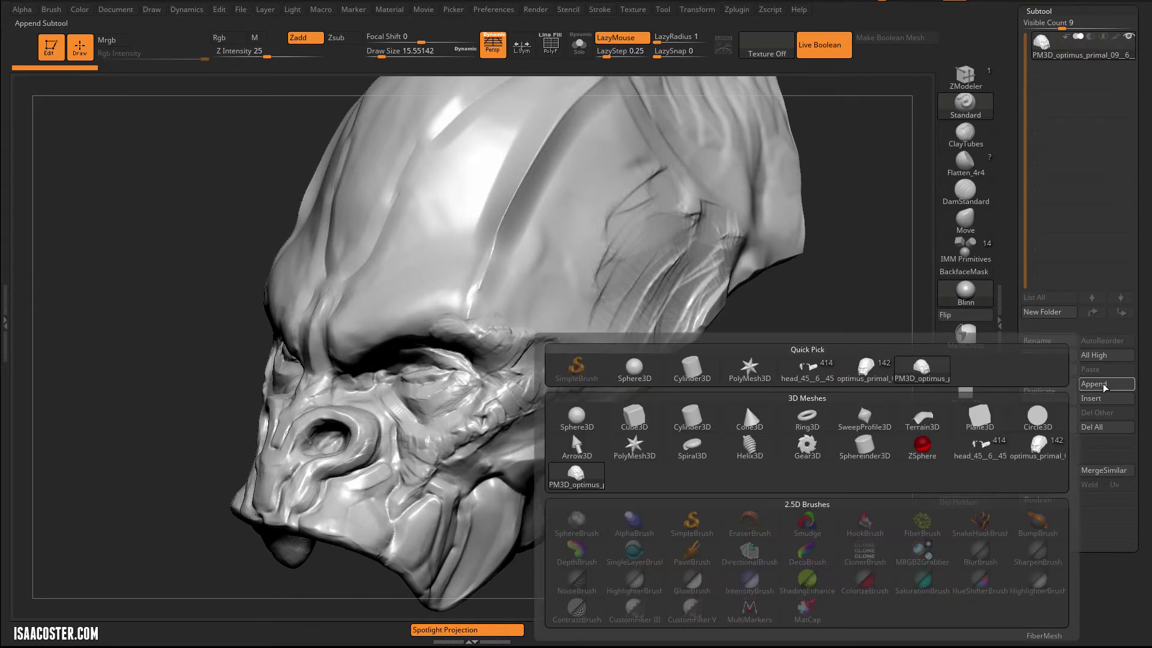
{"action": "left_click", "coordinate": [1104, 384]}
{"action": "left_click", "coordinate": [924, 447]}
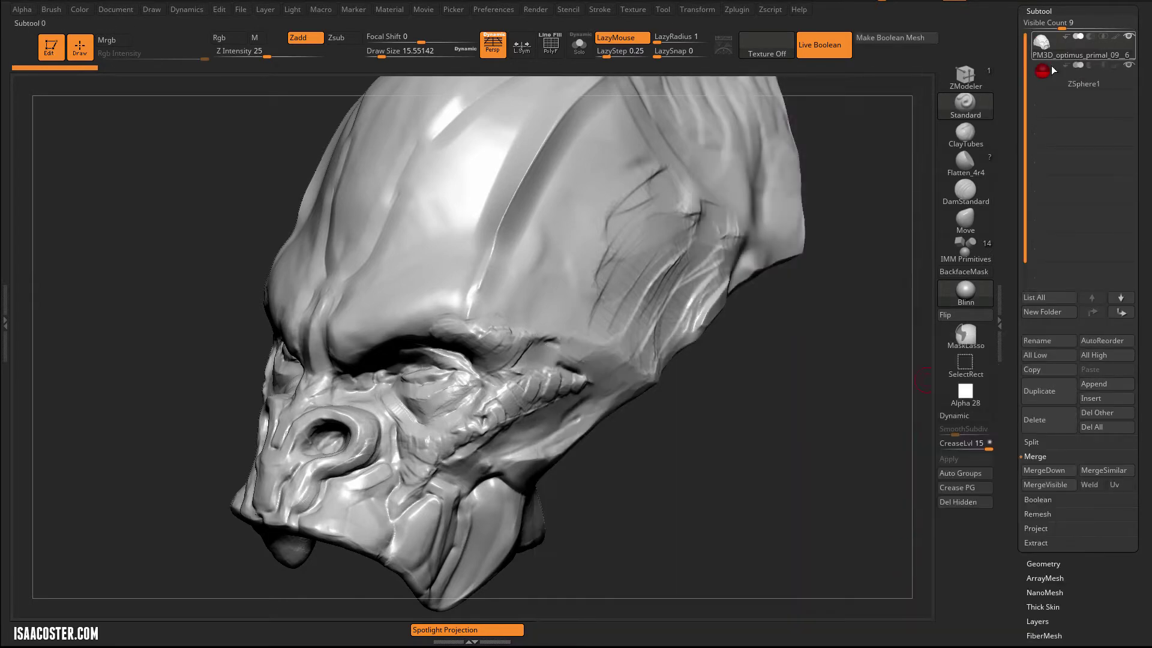
{"action": "left_click_drag", "start_coordinate": [841, 361], "coordinate": [650, 411]}
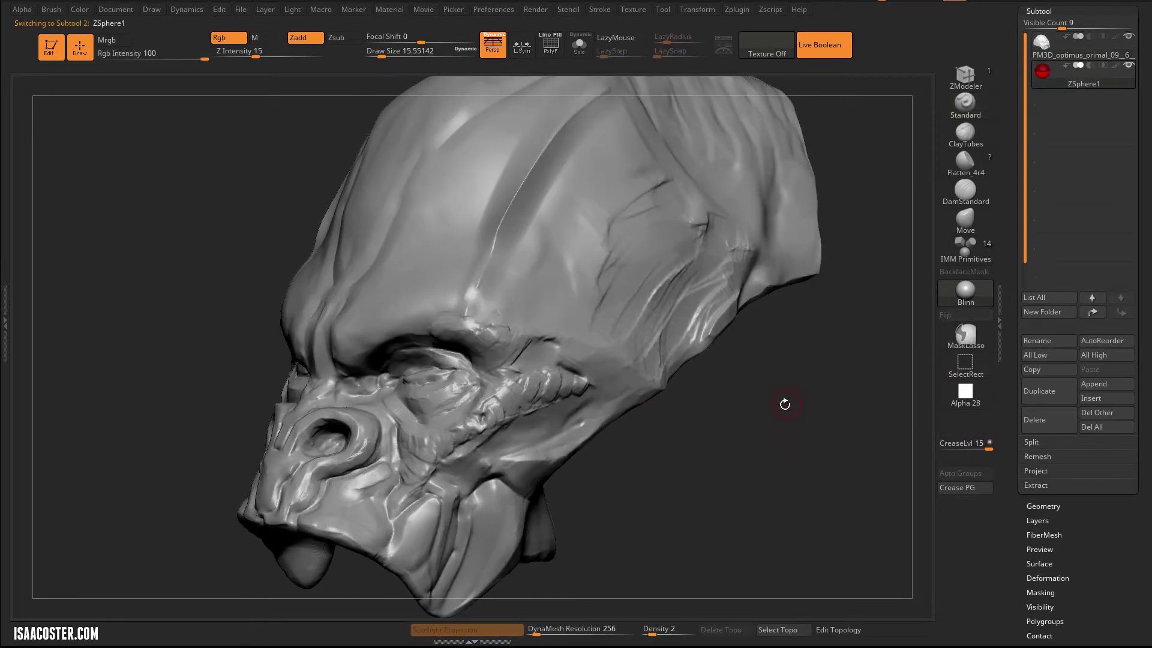
{"action": "mouse_move", "coordinate": [832, 384]}
{"action": "left_mouse_down"}
{"action": "mouse_move", "coordinate": [851, 373]}
{"action": "mouse_move", "coordinate": [812, 393]}
{"action": "left_mouse_up"}
{"action": "mouse_move", "coordinate": [568, 556]}
{"action": "left_mouse_down"}
{"action": "mouse_move", "coordinate": [658, 480]}
{"action": "mouse_move", "coordinate": [692, 521]}
{"action": "mouse_move", "coordinate": [650, 491]}
{"action": "left_mouse_up"}
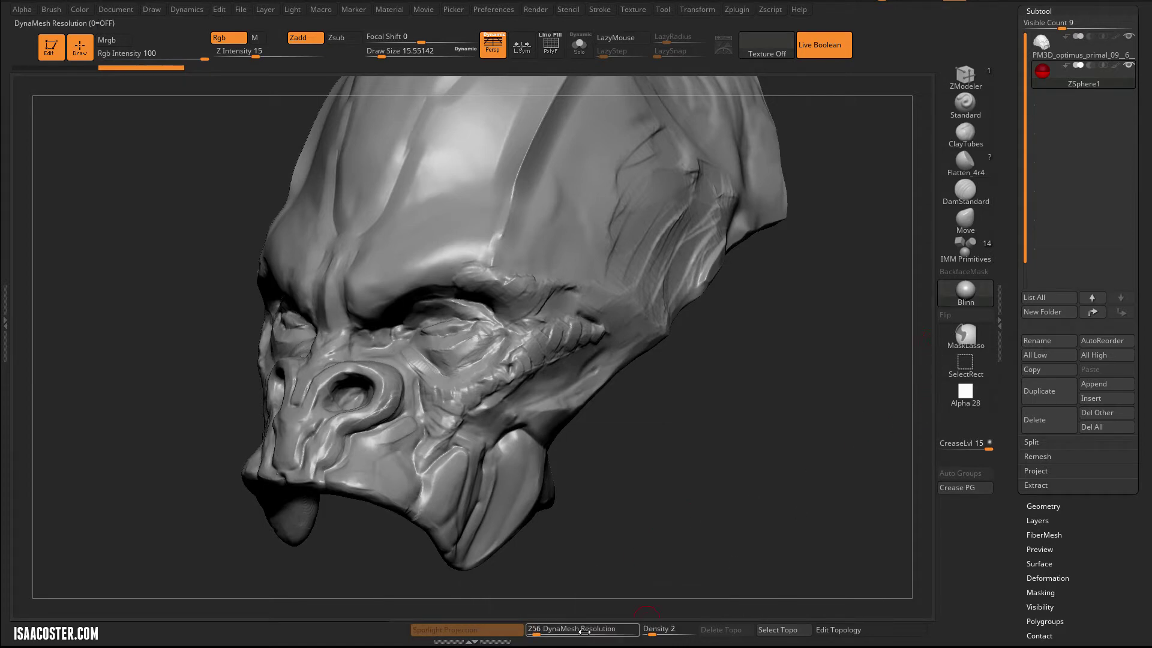
- Reselect the ZSphere subtool and expand its Adaptive Skin and Topology settings
{"action": "left_click", "coordinate": [1044, 54]}
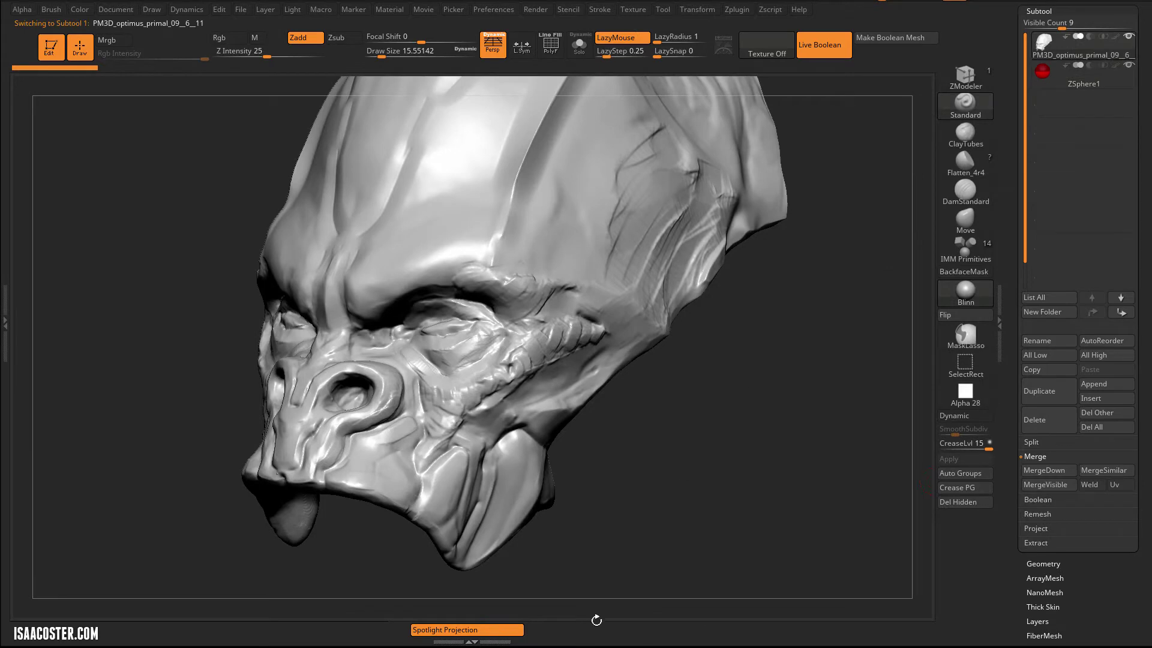
{"action": "left_click", "coordinate": [1044, 73]}
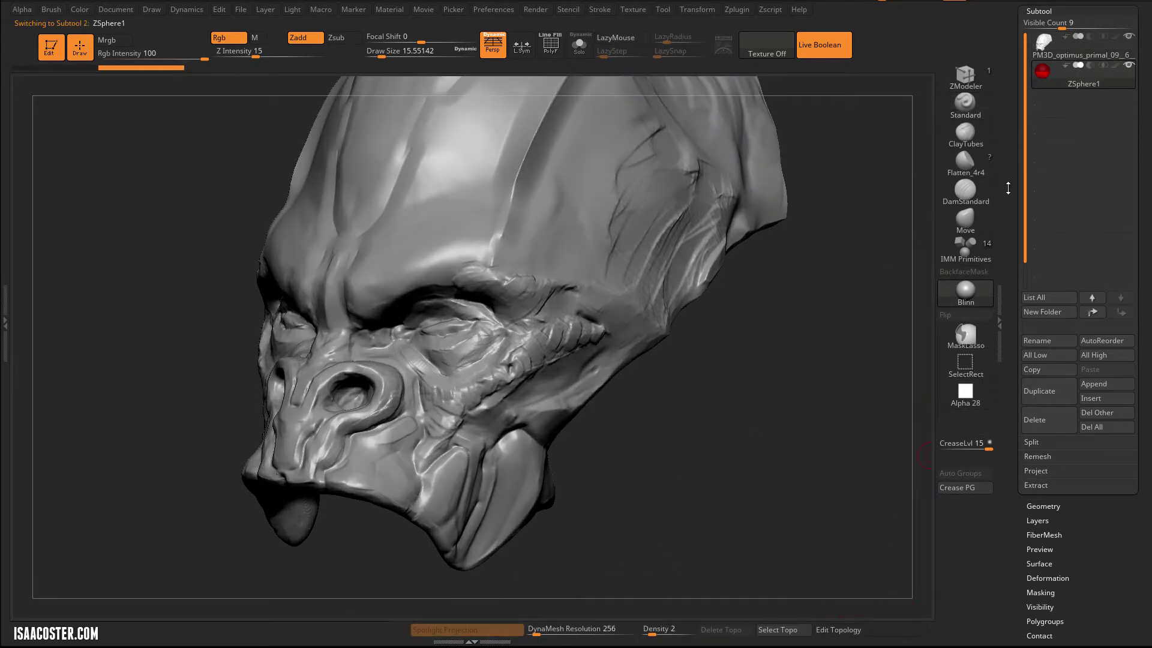
{"action": "scroll", "coordinate": [1018, 420], "scroll_direction": "down", "scroll_amount": 5}
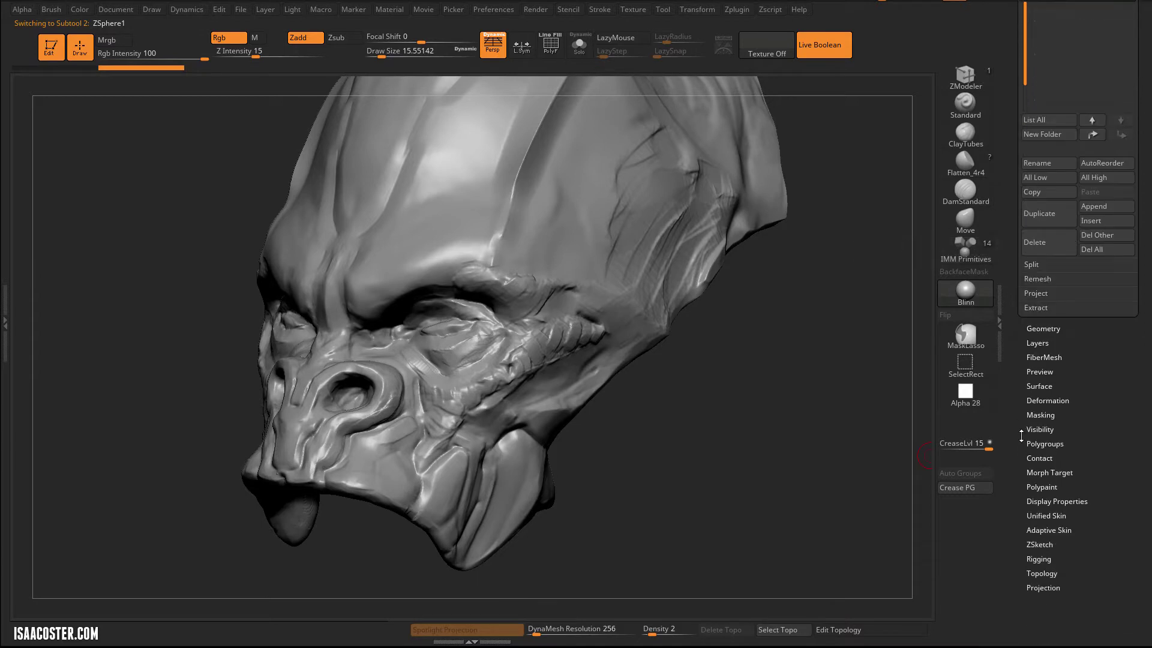
{"action": "left_click_drag", "start_coordinate": [1017, 420], "coordinate": [1018, 416]}
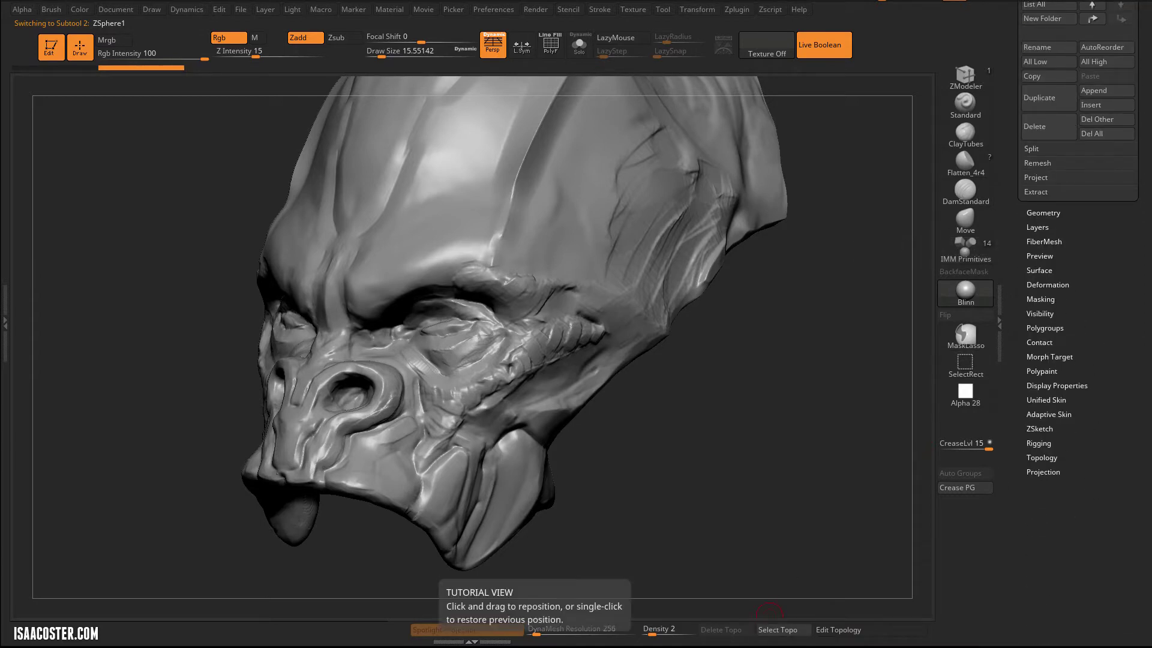
{"action": "left_click", "coordinate": [1067, 414]}
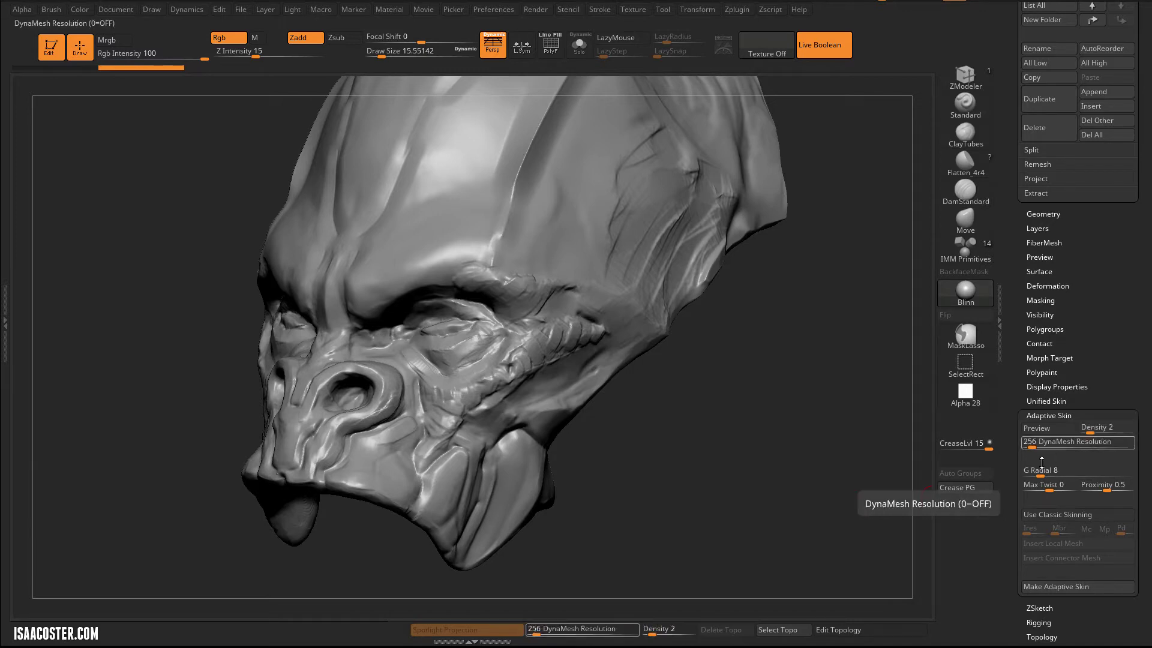
{"action": "scroll", "coordinate": [1056, 510], "scroll_direction": "down", "scroll_amount": 3}
{"action": "left_click", "coordinate": [1050, 532]}
{"action": "left_click", "coordinate": [1064, 497]}
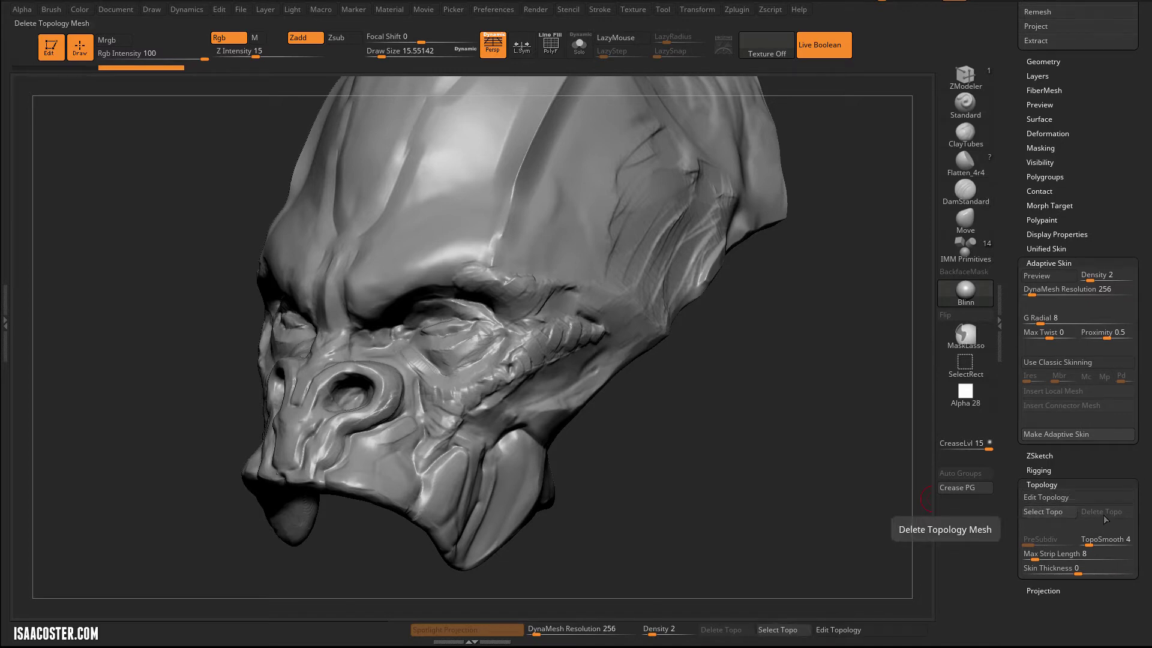
- Turn on Edit Topology for the ZSphere and bring the head's forehead into view
{"action": "mouse_move", "coordinate": [1008, 194]}
{"action": "left_mouse_down"}
{"action": "mouse_move", "coordinate": [1010, 368]}
{"action": "mouse_move", "coordinate": [1054, 282]}
{"action": "mouse_move", "coordinate": [1010, 304]}
{"action": "mouse_move", "coordinate": [1010, 211]}
{"action": "left_mouse_up"}
{"action": "left_click", "coordinate": [853, 630]}
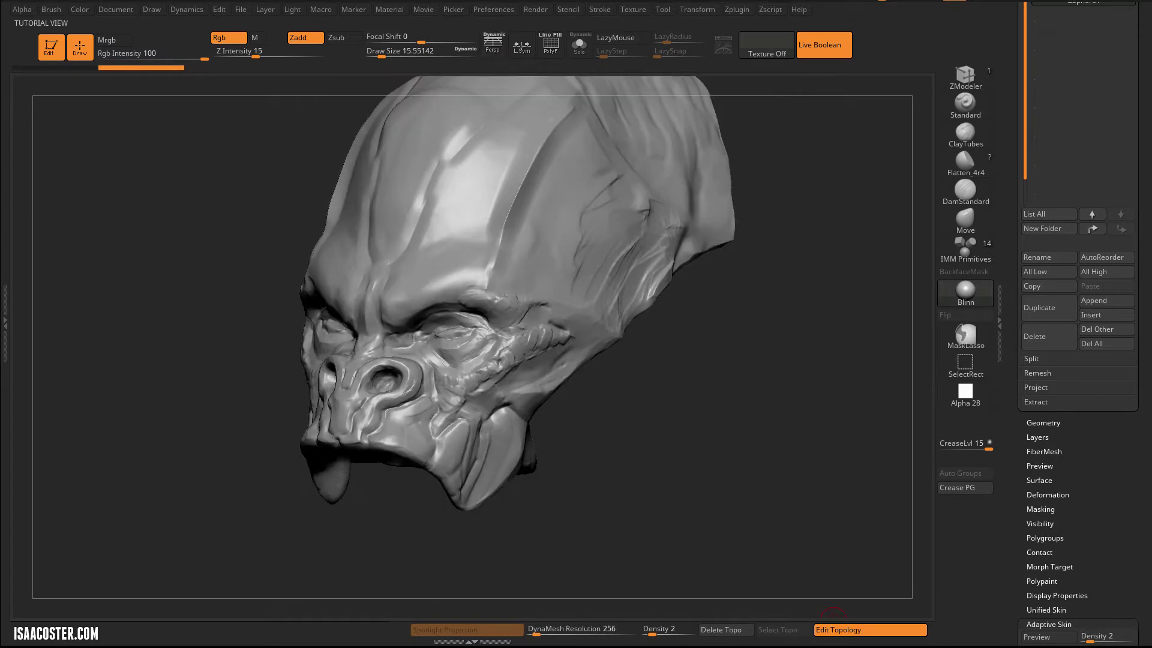
{"action": "left_click_drag", "start_coordinate": [774, 483], "coordinate": [794, 510]}
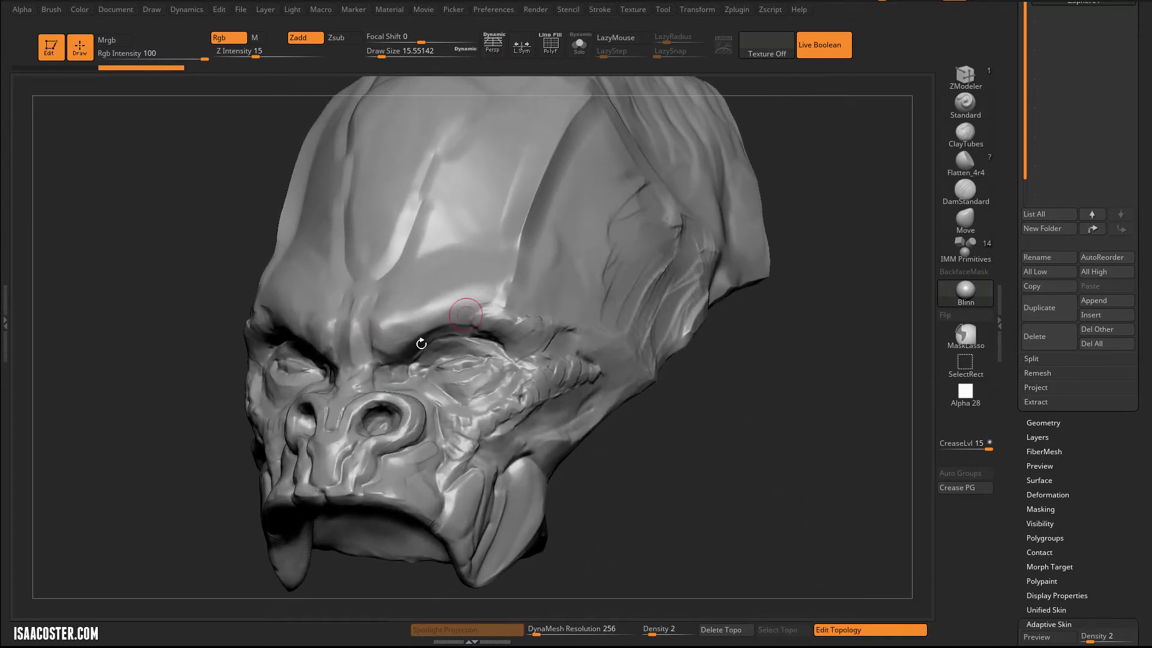
- Set a darker grey as the current color to darken the head under the topology lines
{"action": "left_click", "coordinate": [968, 303]}
{"action": "left_click", "coordinate": [80, 9]}
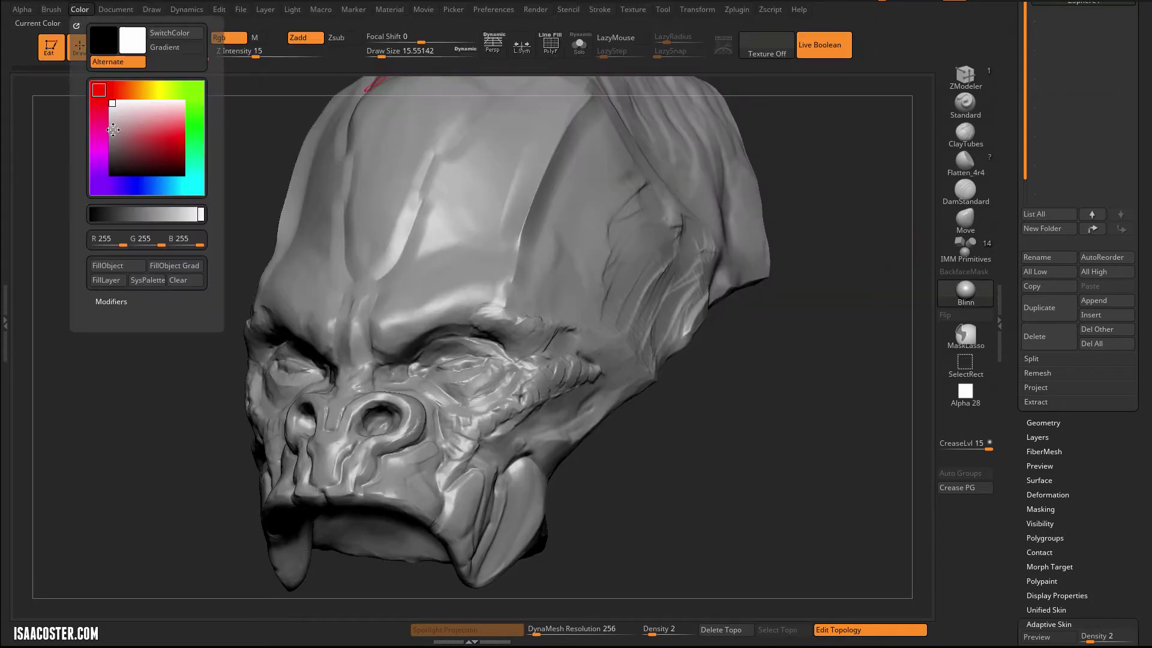
{"action": "left_click_drag", "start_coordinate": [111, 129], "coordinate": [98, 136]}
- Draw a closed four-point topology quad on the forehead above the brow
{"action": "mouse_move", "coordinate": [61, 316]}
{"action": "left_mouse_down"}
{"action": "mouse_move", "coordinate": [383, 277]}
{"action": "mouse_move", "coordinate": [433, 226]}
{"action": "mouse_move", "coordinate": [445, 233]}
{"action": "left_mouse_up"}
{"action": "left_click", "coordinate": [506, 196]}
{"action": "left_click", "coordinate": [500, 254]}
{"action": "left_click", "coordinate": [416, 264]}
{"action": "left_click_drag", "start_coordinate": [100, 407], "coordinate": [103, 418]}
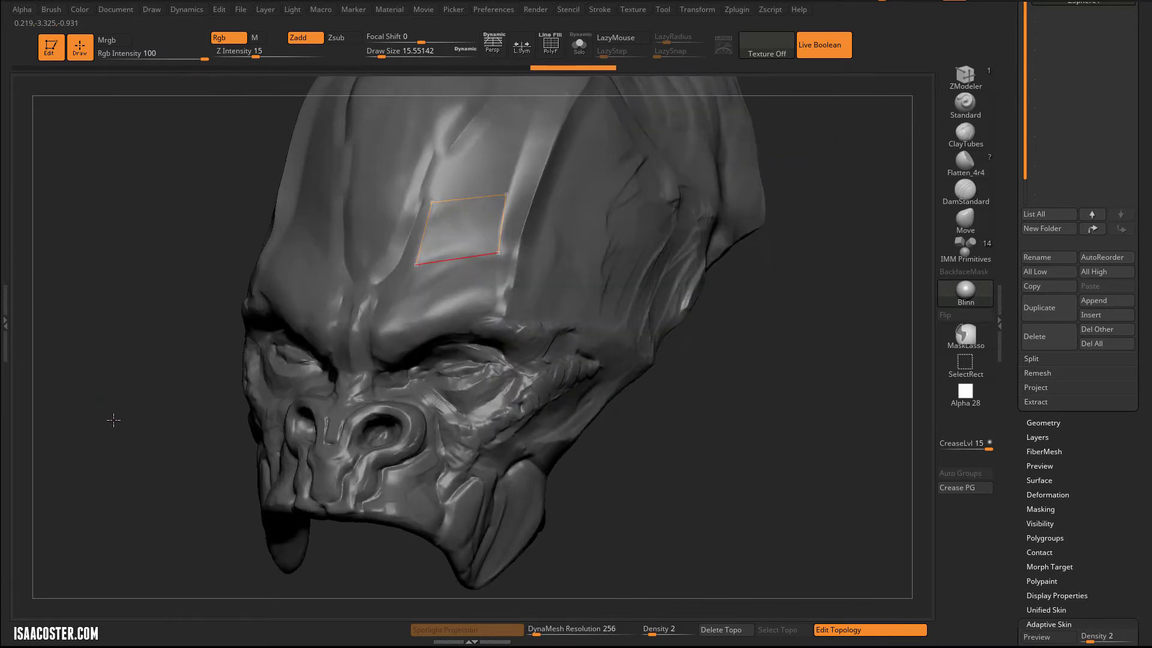
{"action": "mouse_move", "coordinate": [114, 418]}
{"action": "left_mouse_down"}
{"action": "mouse_move", "coordinate": [147, 416]}
{"action": "mouse_move", "coordinate": [129, 365]}
{"action": "mouse_move", "coordinate": [131, 414]}
{"action": "left_mouse_up"}
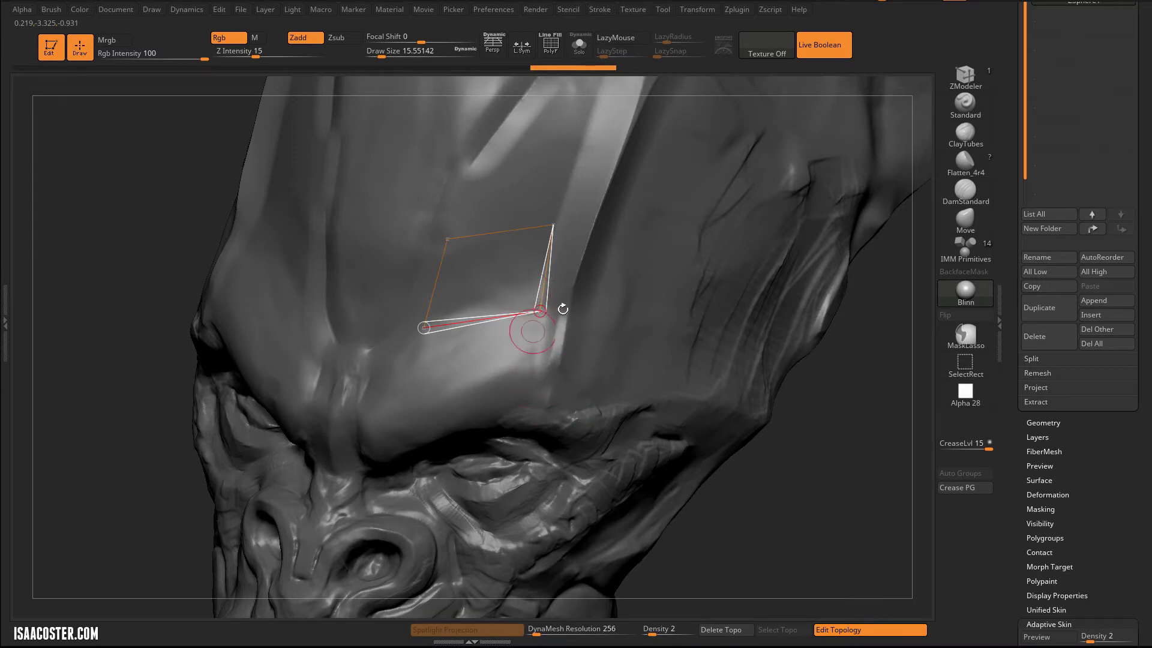
- Extend the forehead topology downward with three more quads, running over the brow ridge and across the eye socket
{"action": "left_click", "coordinate": [537, 377]}
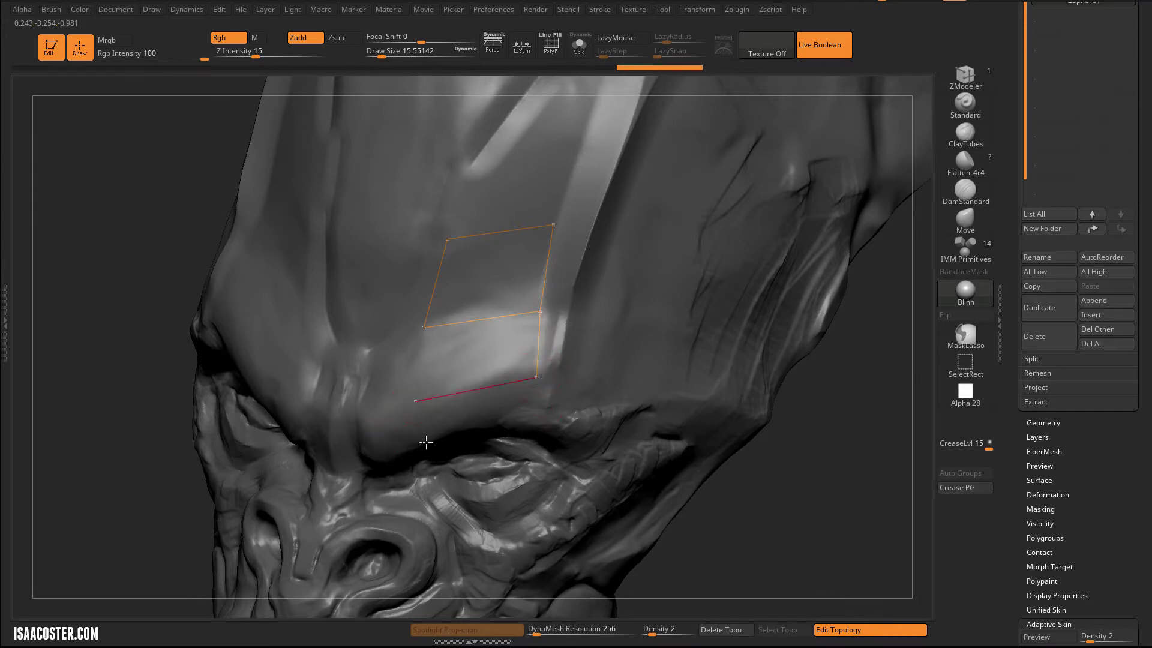
{"action": "left_click", "coordinate": [414, 399]}
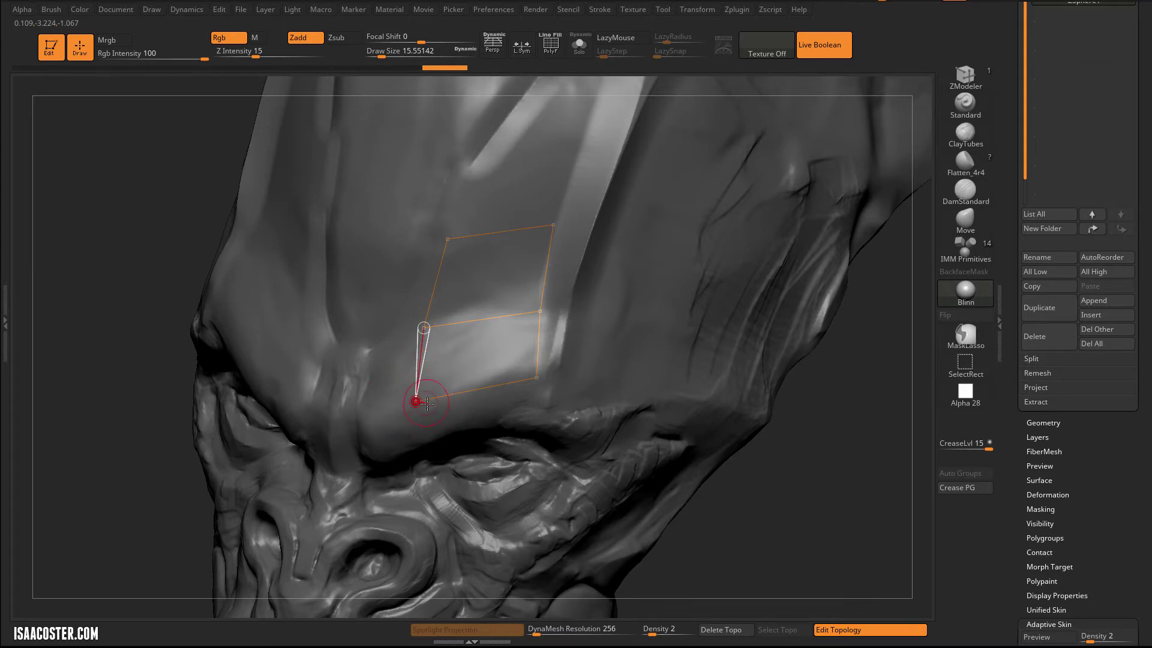
{"action": "left_click_drag", "start_coordinate": [178, 225], "coordinate": [378, 424]}
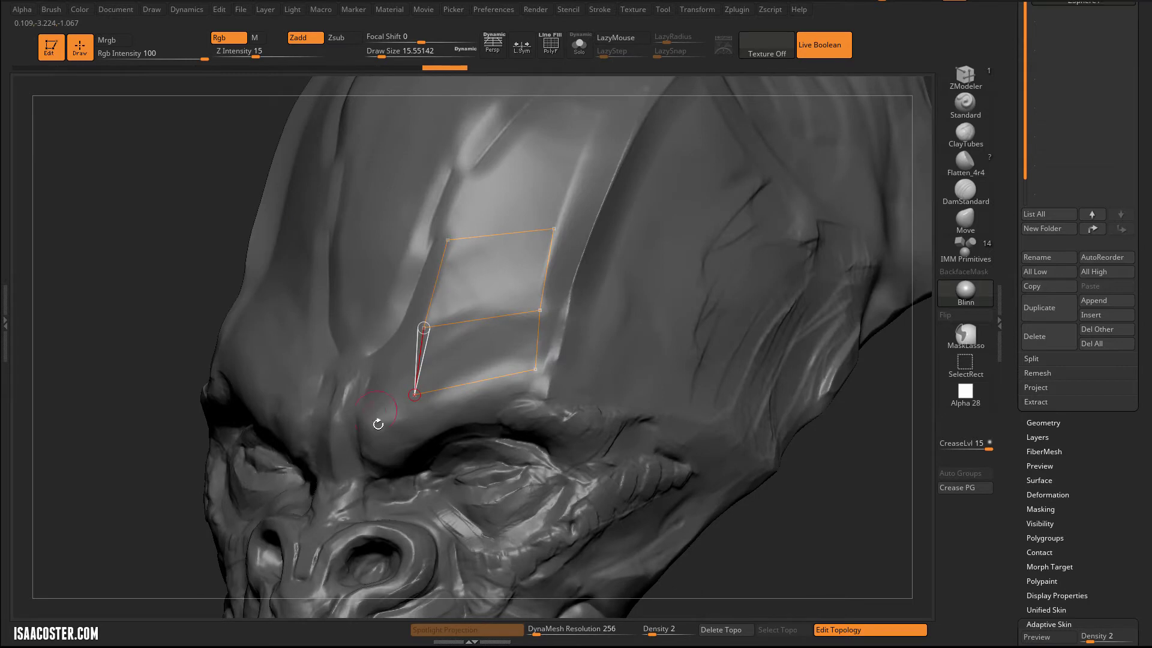
{"action": "left_click", "coordinate": [415, 436]}
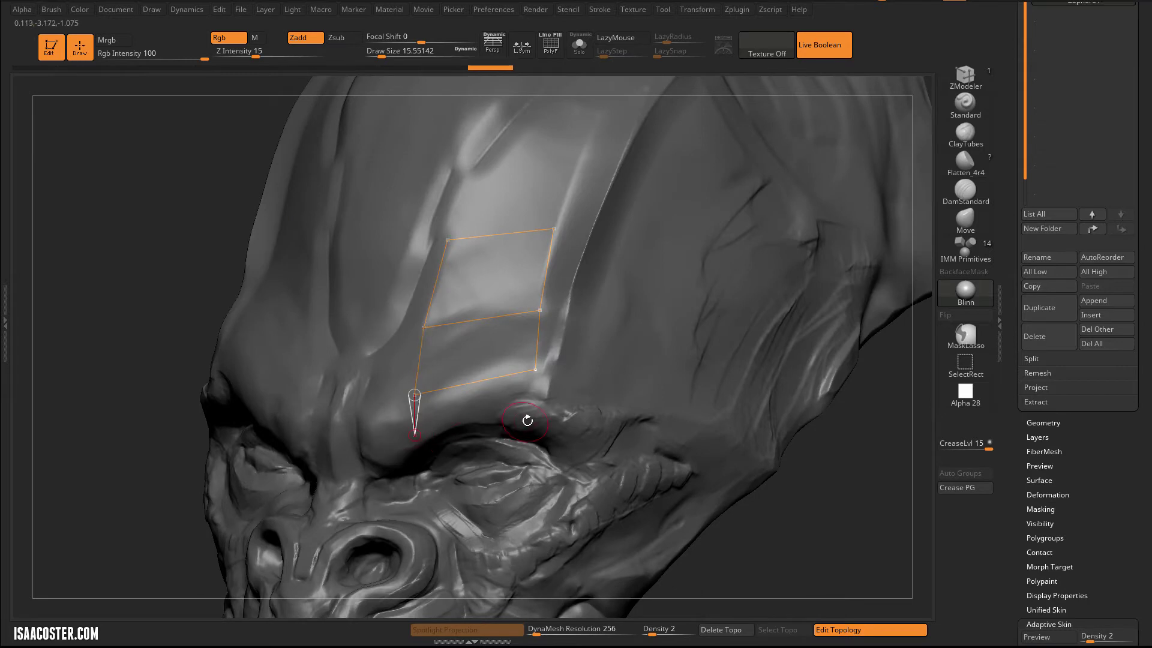
{"action": "left_click", "coordinate": [537, 469]}
{"action": "left_click", "coordinate": [436, 490]}
{"action": "left_click", "coordinate": [414, 435]}
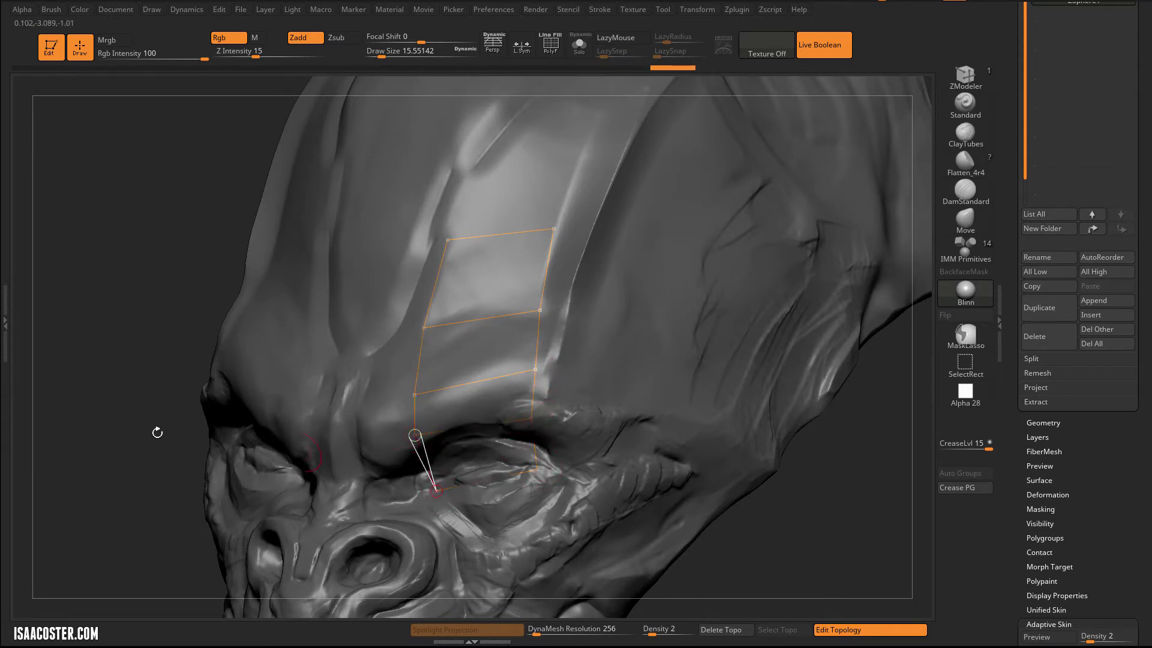
- Add a quad on the brow ridge, joined to the inner side of the strip toward the head's centreline
{"action": "left_click_drag", "start_coordinate": [112, 313], "coordinate": [129, 225]}
{"action": "left_click_drag", "start_coordinate": [139, 293], "coordinate": [168, 336]}
{"action": "left_click_drag", "start_coordinate": [175, 253], "coordinate": [193, 372]}
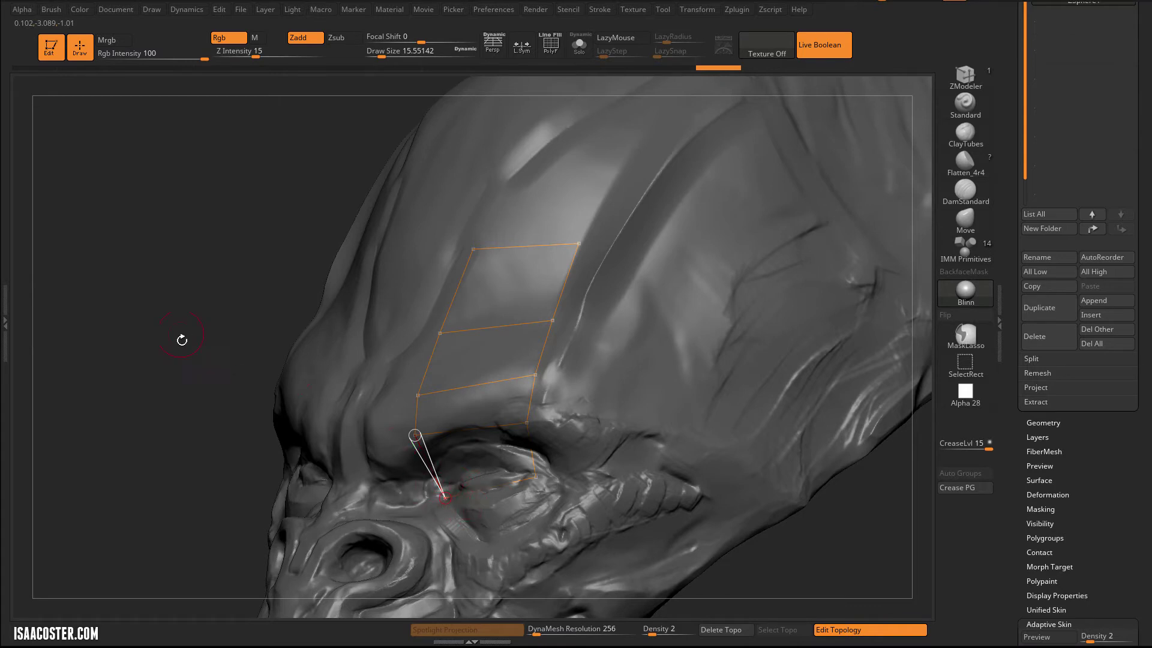
{"action": "left_click_drag", "start_coordinate": [170, 354], "coordinate": [241, 387]}
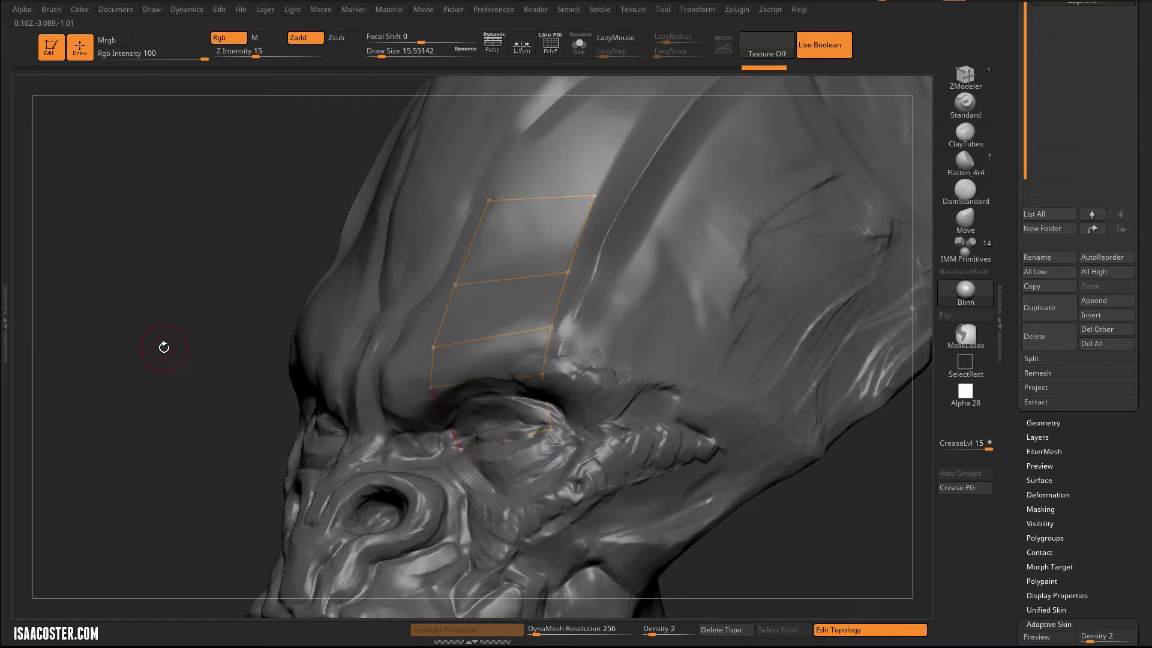
{"action": "left_click", "coordinate": [382, 386]}
{"action": "left_click", "coordinate": [432, 344]}
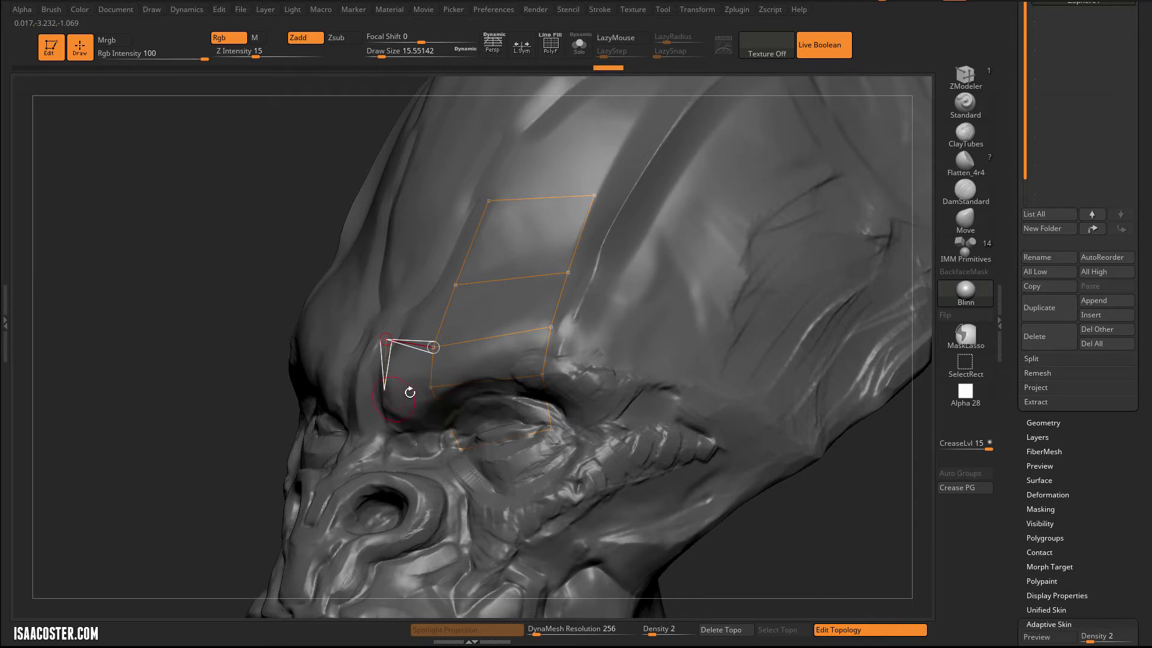
{"action": "key", "text": "ctrl"}
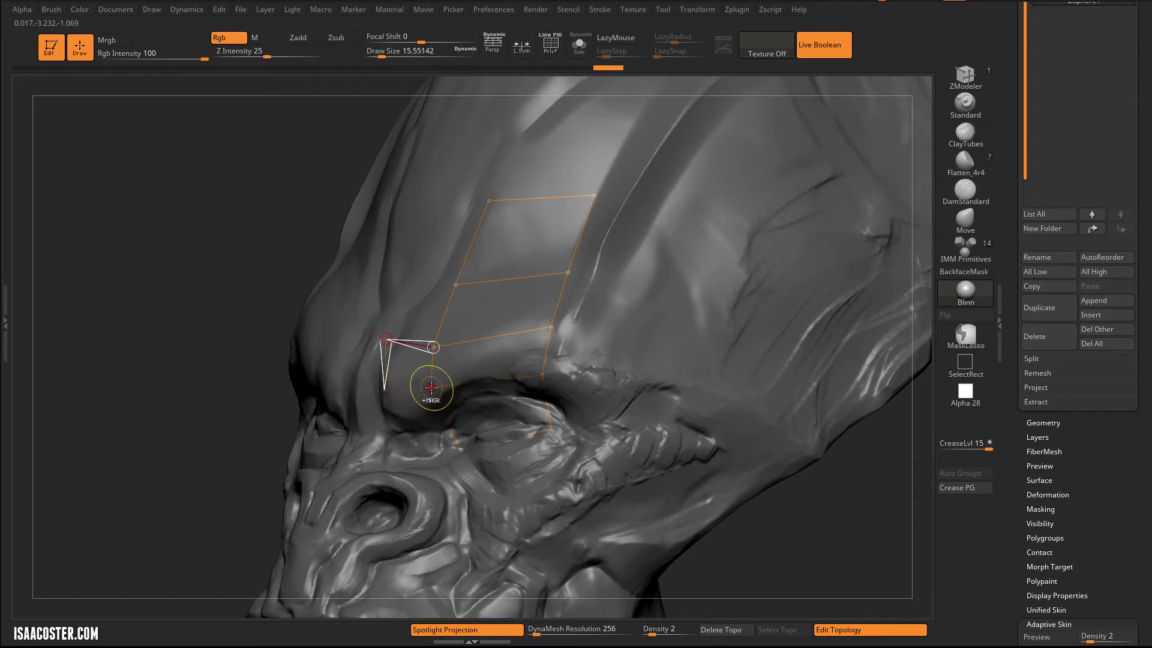
{"action": "left_click", "coordinate": [431, 388], "text": "ctrl"}
{"action": "left_click_drag", "start_coordinate": [165, 383], "coordinate": [270, 373]}
{"action": "left_click", "coordinate": [380, 391]}
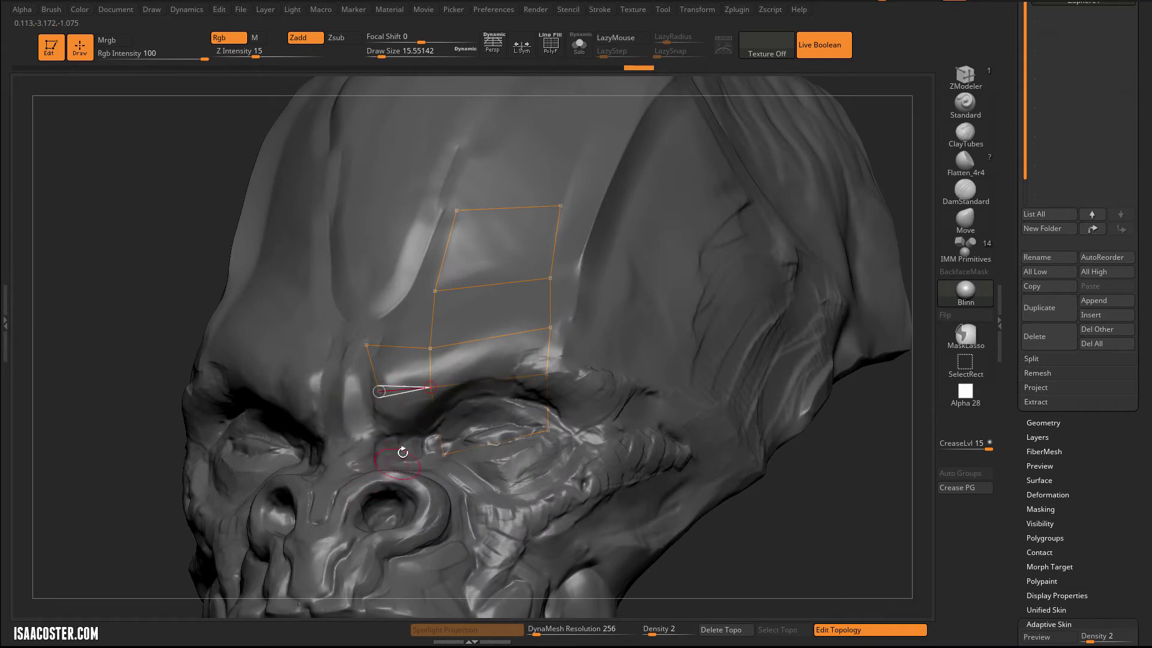
- Try a quad between the inner brow corner and the inner eye, and delete its newly placed point
{"action": "left_click", "coordinate": [378, 391]}
{"action": "left_click", "coordinate": [390, 457]}
{"action": "left_click", "coordinate": [443, 456]}
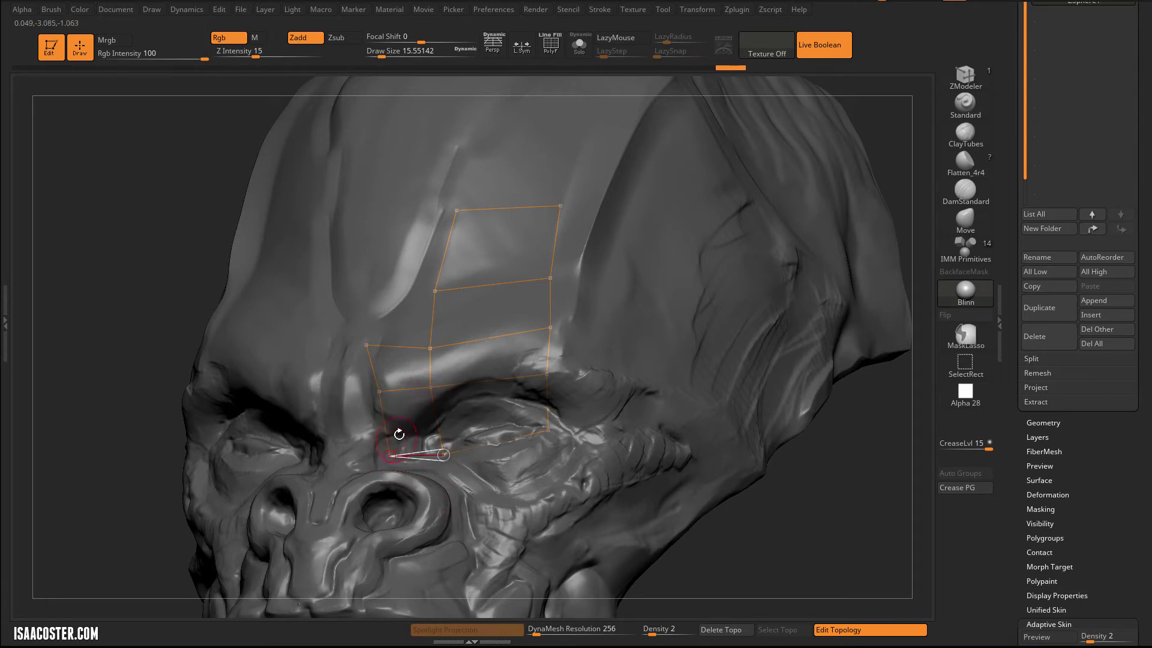
{"action": "left_click", "coordinate": [444, 454]}
{"action": "left_click_drag", "start_coordinate": [74, 298], "coordinate": [221, 381]}
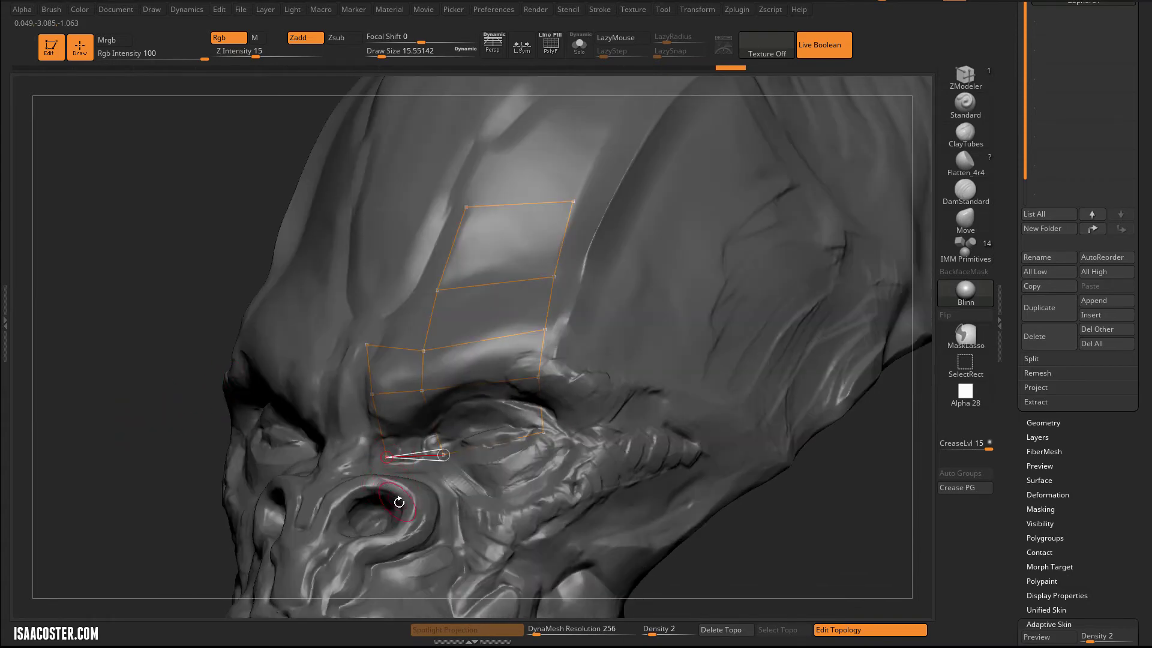
{"action": "left_click", "coordinate": [387, 457], "text": "alt"}
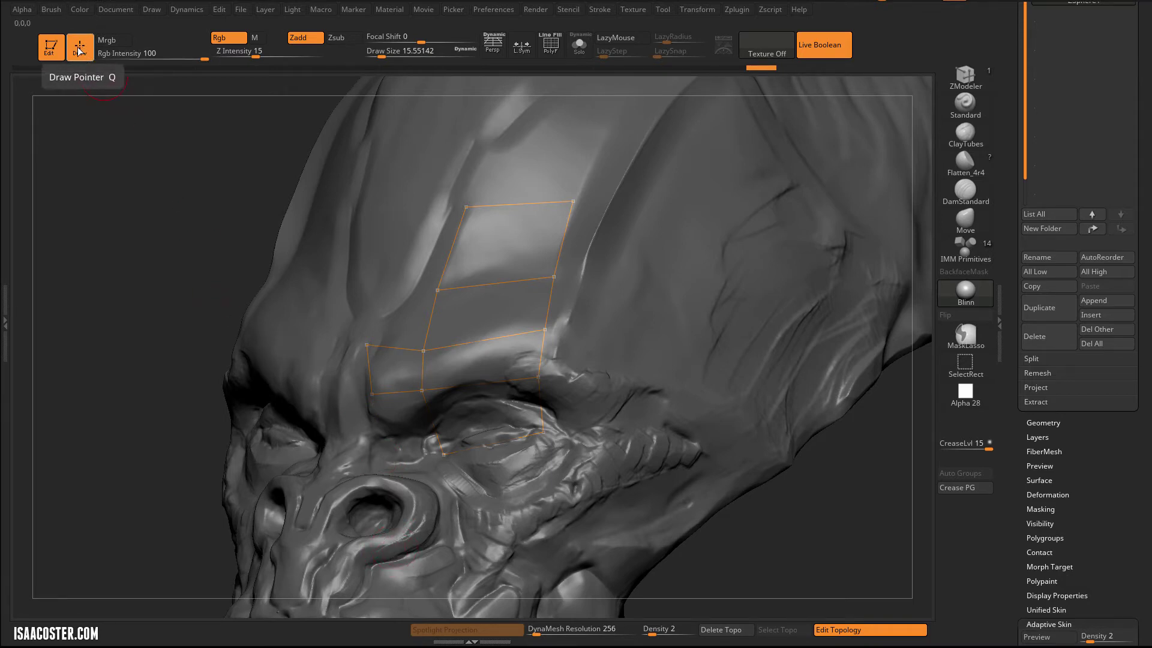
{"action": "left_click_drag", "start_coordinate": [175, 239], "coordinate": [249, 263]}
{"action": "left_click", "coordinate": [363, 344]}
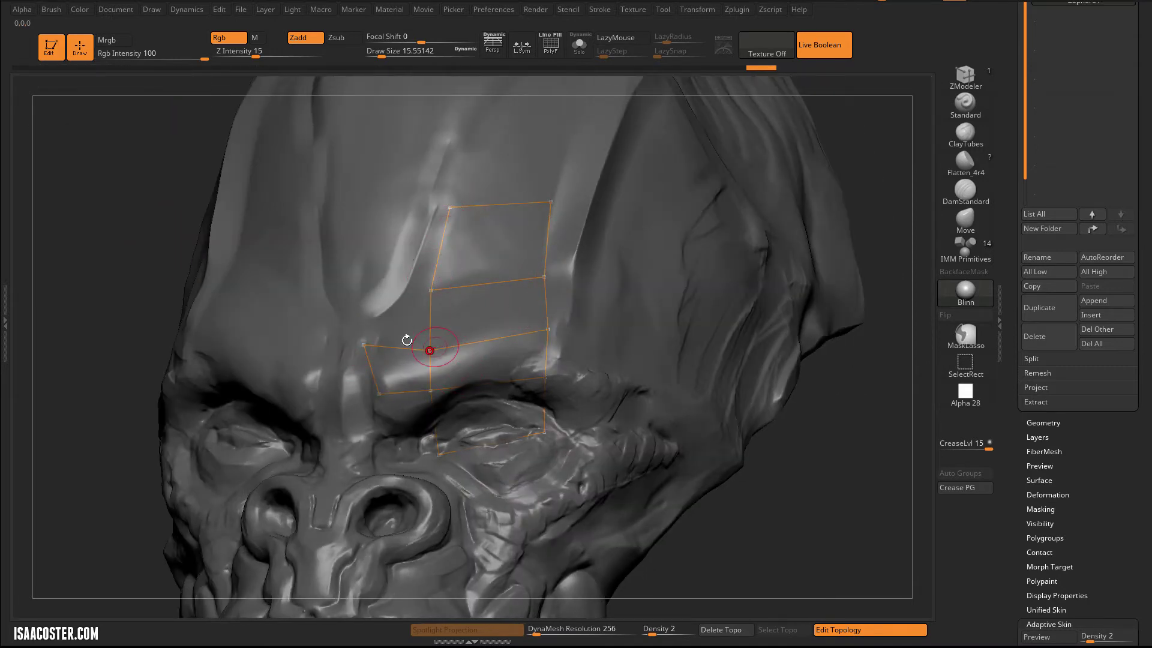
{"action": "left_click", "coordinate": [548, 329]}
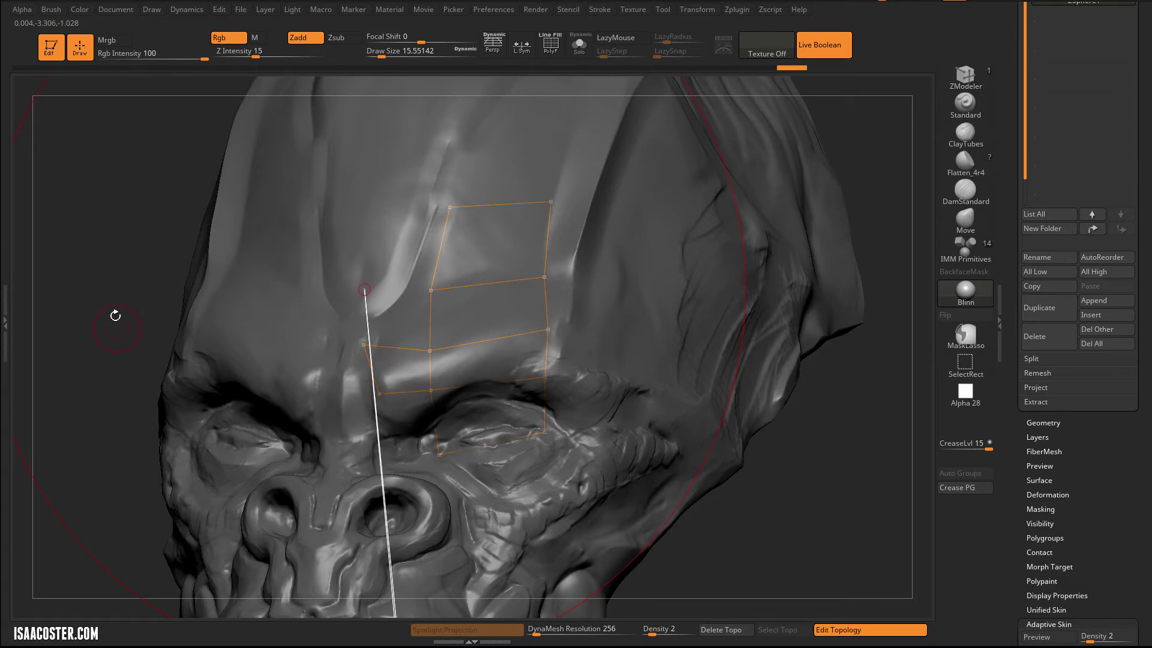
{"action": "left_click_drag", "start_coordinate": [123, 288], "coordinate": [167, 287]}
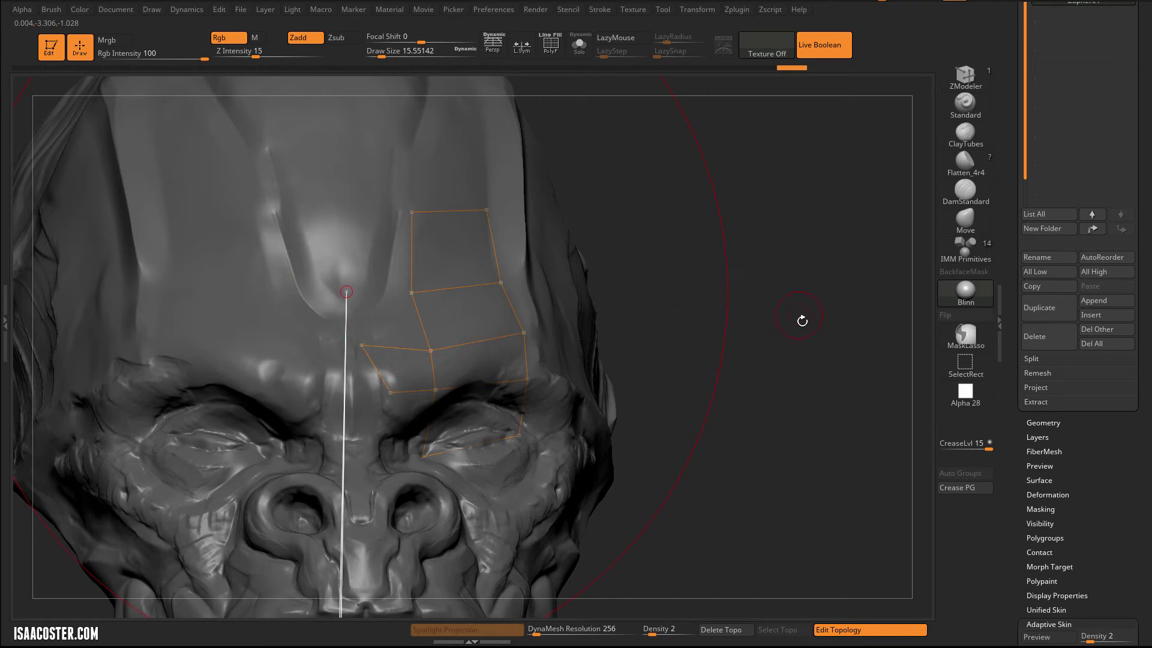
{"action": "left_click_drag", "start_coordinate": [803, 325], "coordinate": [702, 396]}
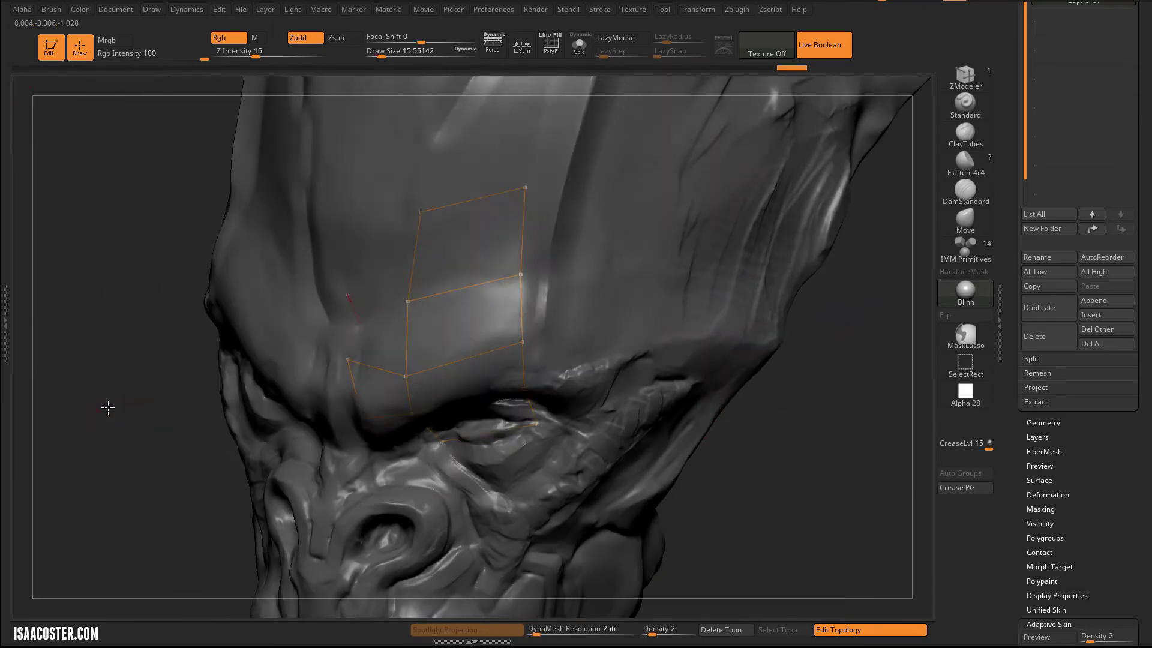
{"action": "mouse_move", "coordinate": [108, 410]}
{"action": "left_mouse_down"}
{"action": "mouse_move", "coordinate": [147, 420]}
{"action": "mouse_move", "coordinate": [128, 368]}
{"action": "mouse_move", "coordinate": [159, 387]}
{"action": "mouse_move", "coordinate": [508, 420]}
{"action": "left_mouse_up"}
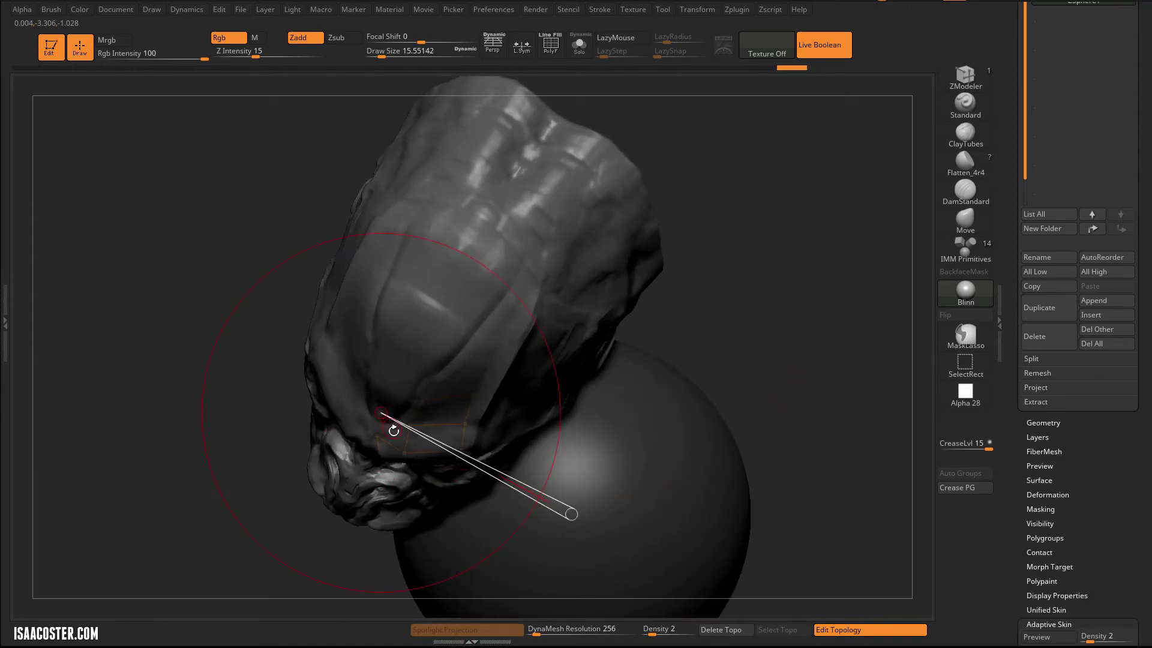
{"action": "mouse_move", "coordinate": [143, 460]}
{"action": "left_mouse_down"}
{"action": "mouse_move", "coordinate": [141, 432]}
{"action": "mouse_move", "coordinate": [152, 466]}
{"action": "left_mouse_up"}
{"action": "left_click_drag", "start_coordinate": [206, 535], "coordinate": [292, 460]}
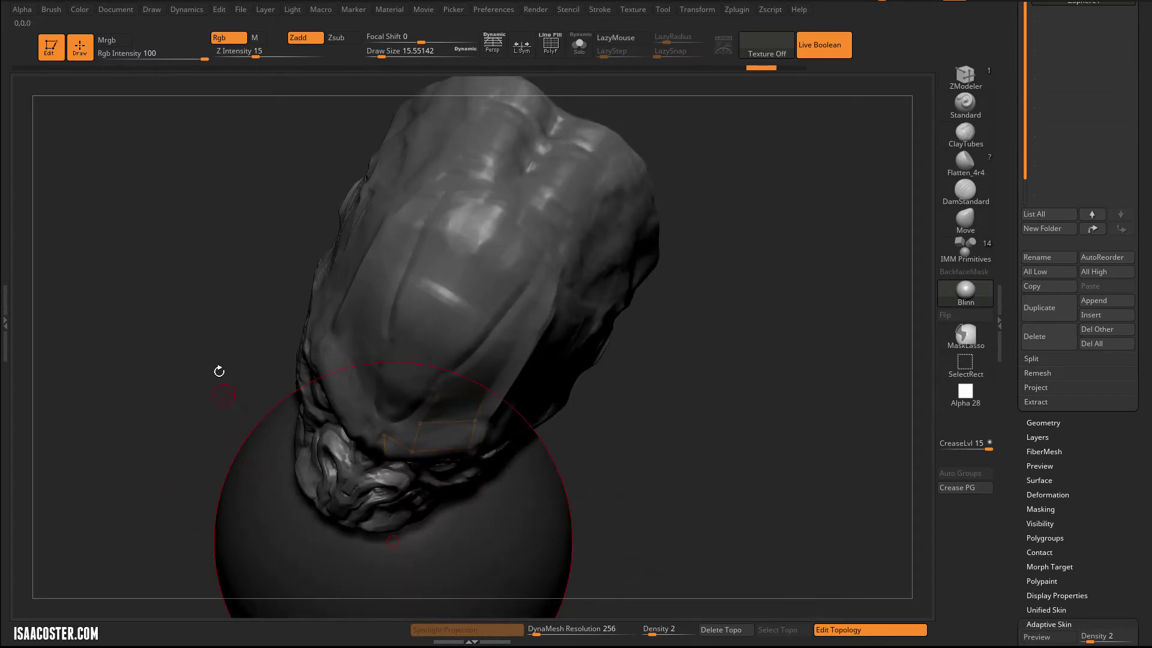
- Add two quads along the inner side of the forehead strip, from the inner brow corner up to the strip's upper edge
{"action": "left_click_drag", "start_coordinate": [219, 364], "coordinate": [209, 317]}
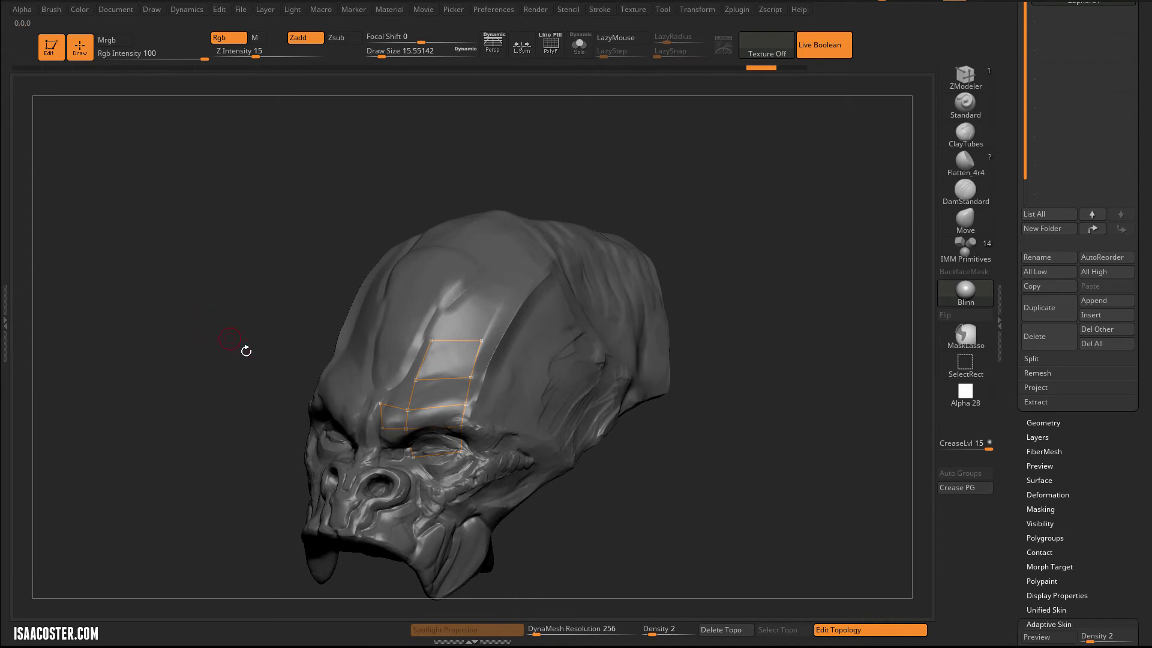
{"action": "mouse_move", "coordinate": [247, 351]}
{"action": "left_mouse_down"}
{"action": "mouse_move", "coordinate": [249, 399]}
{"action": "mouse_move", "coordinate": [398, 386]}
{"action": "left_mouse_up"}
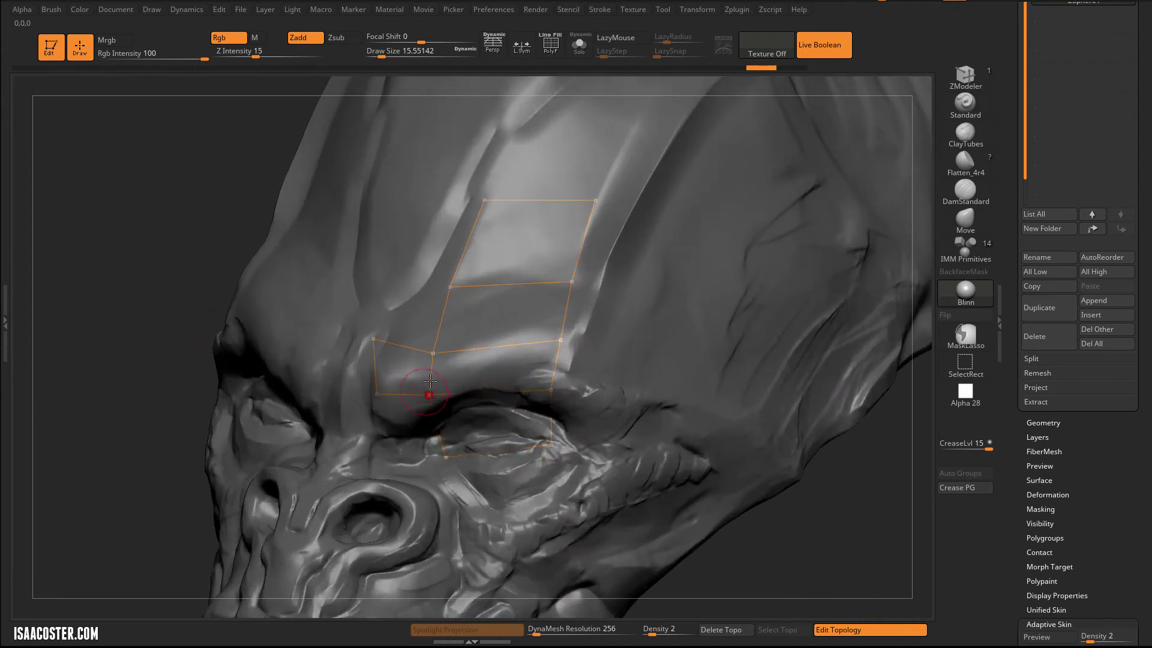
{"action": "left_click", "coordinate": [372, 339]}
{"action": "left_click", "coordinate": [394, 280]}
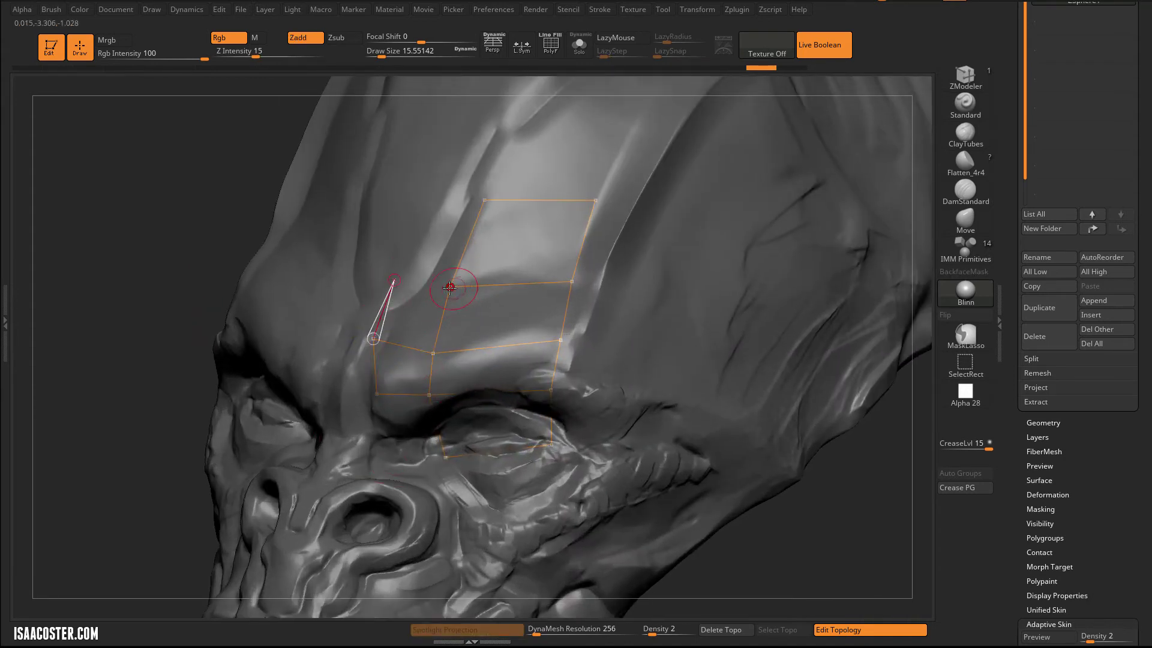
{"action": "left_click", "coordinate": [450, 288]}
{"action": "left_click", "coordinate": [433, 196]}
{"action": "left_click", "coordinate": [484, 200]}
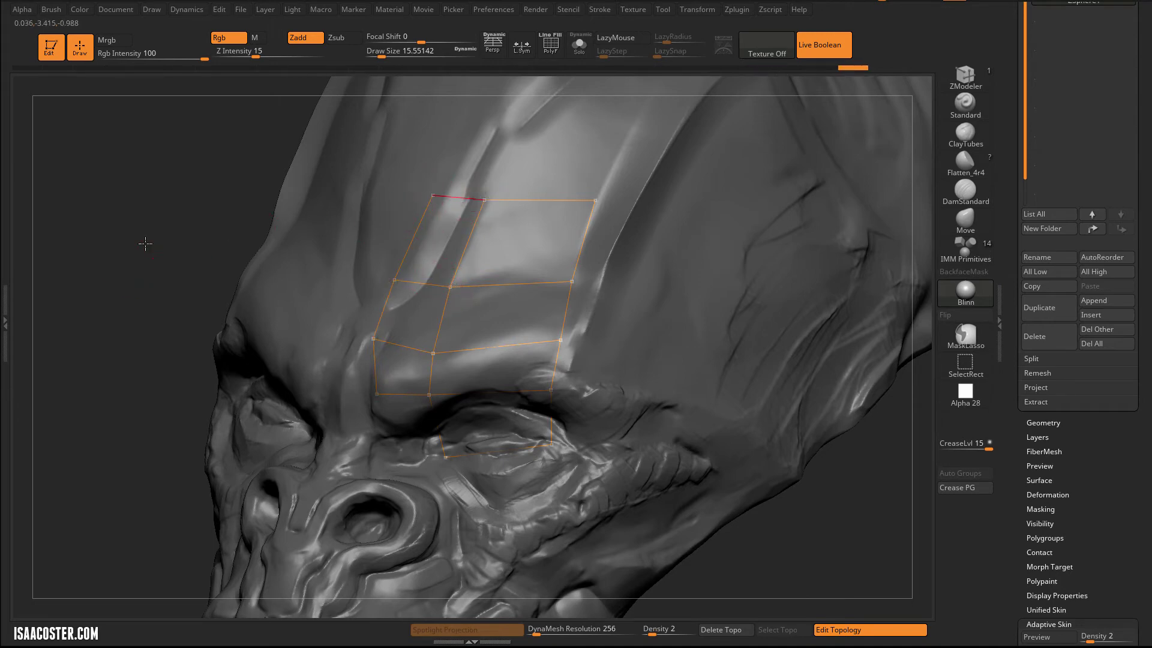
- Isolate the ZSphere topology in Solo mode and preview its adaptive skin
{"action": "mouse_move", "coordinate": [146, 235]}
{"action": "left_mouse_down"}
{"action": "mouse_move", "coordinate": [159, 210]}
{"action": "mouse_move", "coordinate": [151, 236]}
{"action": "left_mouse_up"}
{"action": "left_click", "coordinate": [579, 45]}
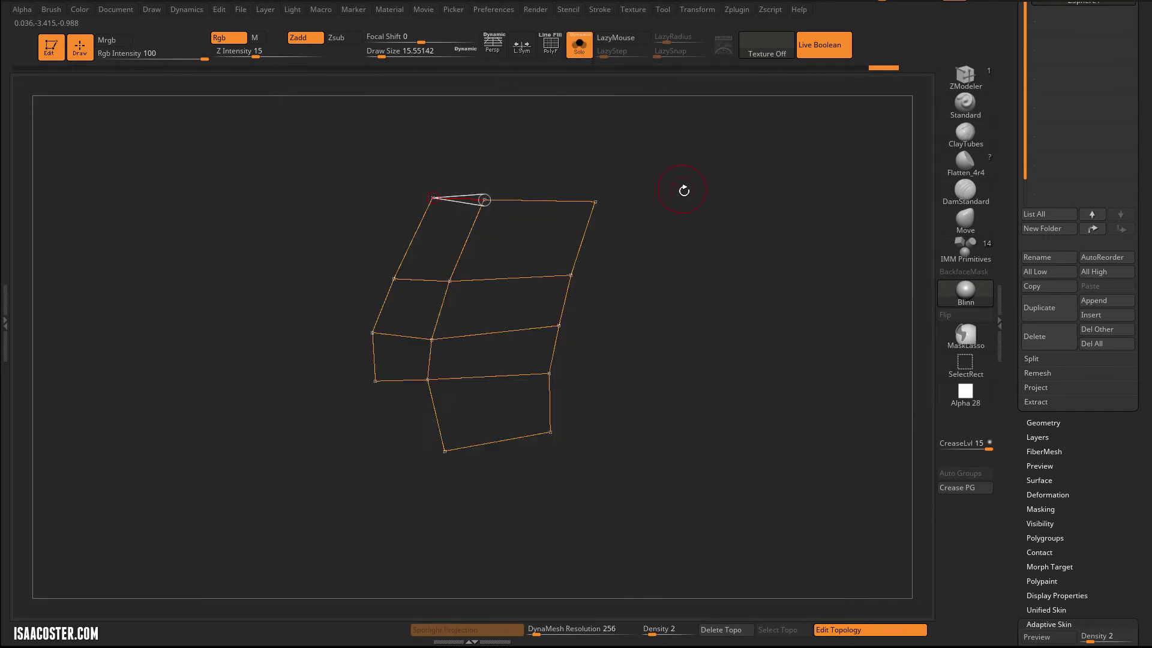
{"action": "left_click_drag", "start_coordinate": [683, 190], "coordinate": [659, 296]}
{"action": "key", "text": "a"}
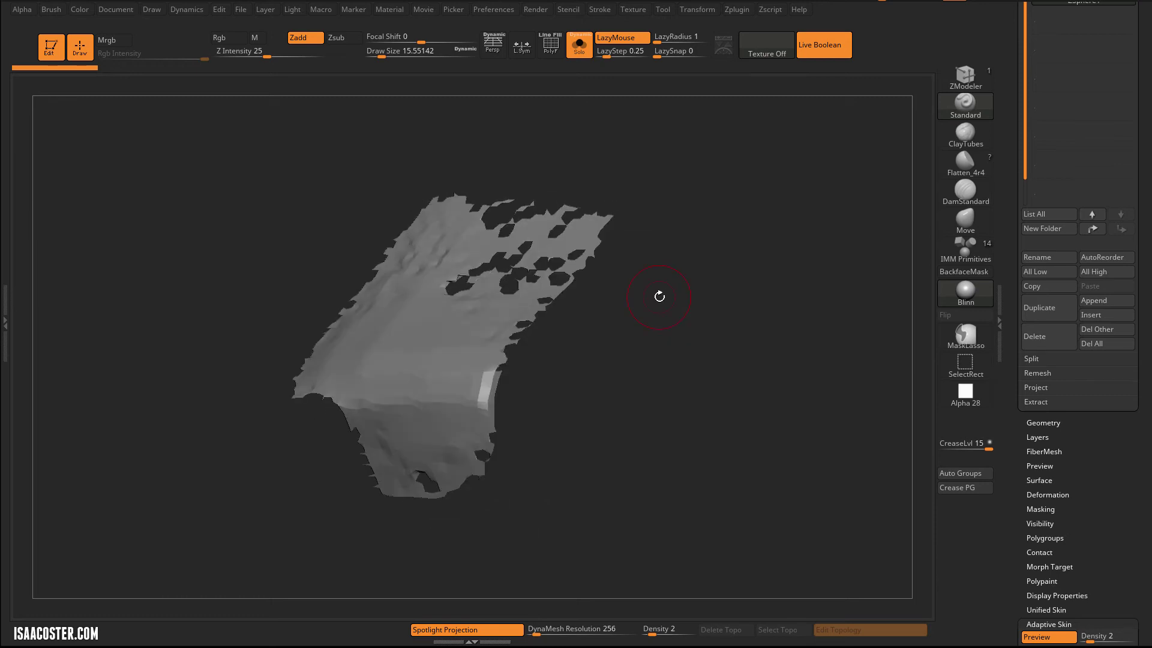
- Show the polyframe on the adaptive skin preview and examine its polygon density and holes
{"action": "left_click_drag", "start_coordinate": [619, 363], "coordinate": [578, 613]}
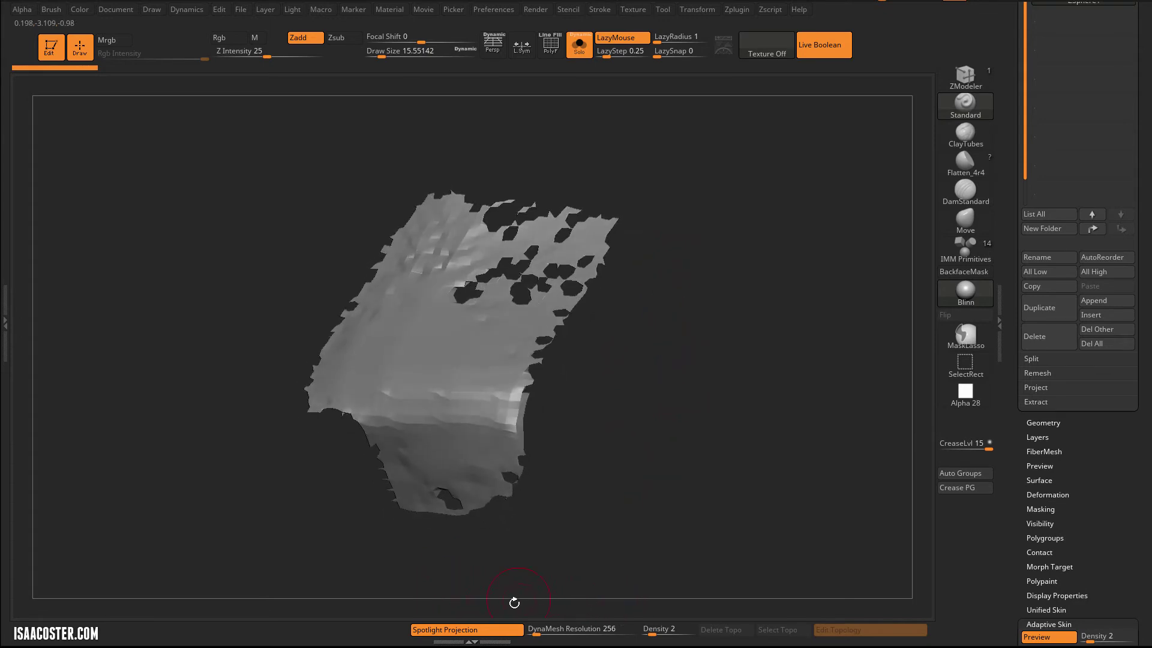
{"action": "left_click_drag", "start_coordinate": [594, 502], "coordinate": [588, 510]}
{"action": "key", "text": "shift+f"}
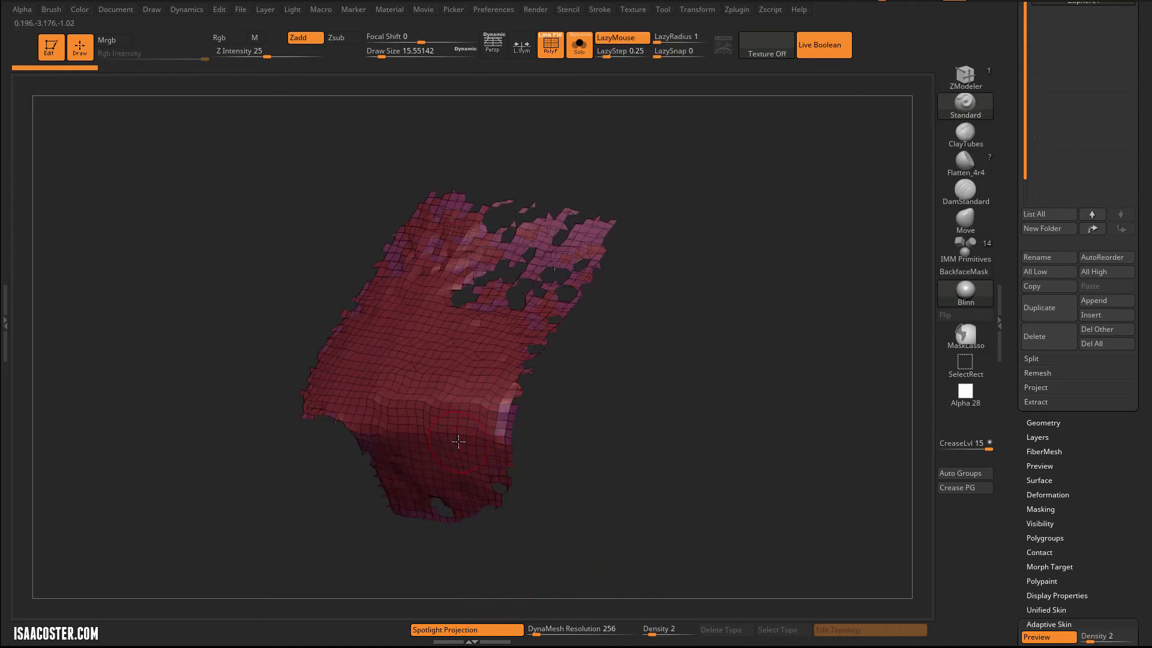
{"action": "mouse_move", "coordinate": [710, 432]}
{"action": "left_mouse_down"}
{"action": "mouse_move", "coordinate": [632, 380]}
{"action": "mouse_move", "coordinate": [711, 420]}
{"action": "mouse_move", "coordinate": [694, 430]}
{"action": "left_mouse_up"}
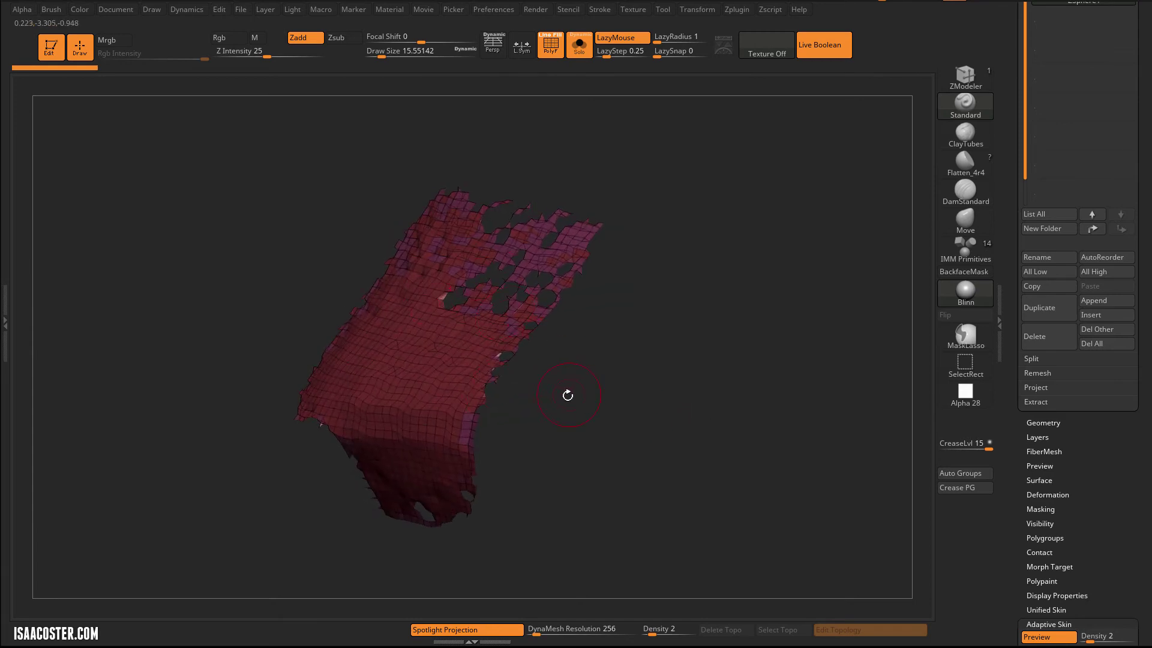
{"action": "left_click_drag", "start_coordinate": [530, 405], "coordinate": [533, 402]}
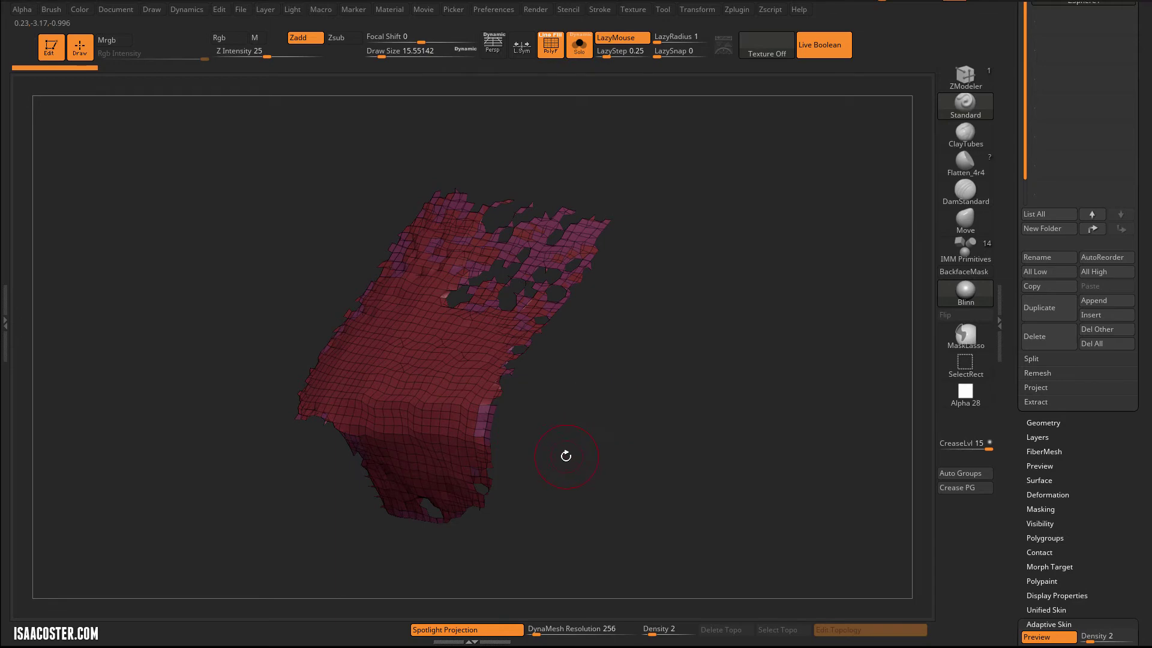
- Toggle the adaptive skin preview repeatedly to compare it with the topology, ending on the editable topology lines
{"action": "key", "text": "a"}
{"action": "key", "text": "a"}
{"action": "key", "text": "a"}
{"action": "key", "text": "a"}
{"action": "key", "text": "a"}
{"action": "key", "text": "a"}
{"action": "key", "text": "a"}
{"action": "key", "text": "a"}
{"action": "key", "text": "a"}
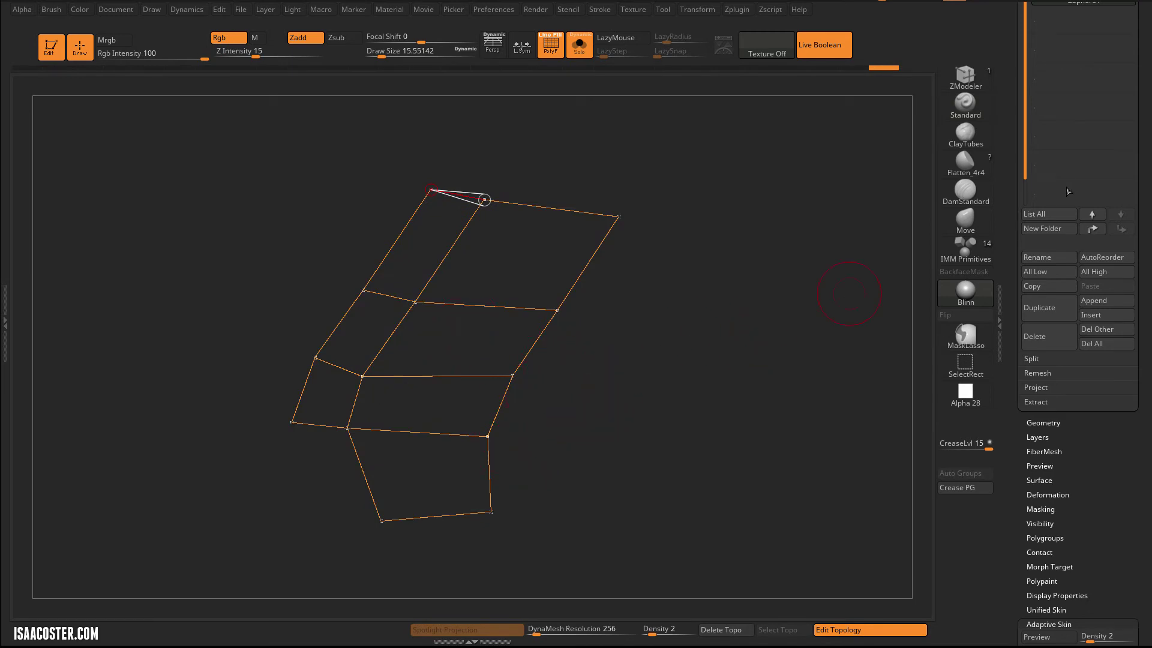
- Set the DynaMesh Resolution to 0 and preview the adaptive skin again
{"action": "left_click_drag", "start_coordinate": [627, 365], "coordinate": [637, 358]}
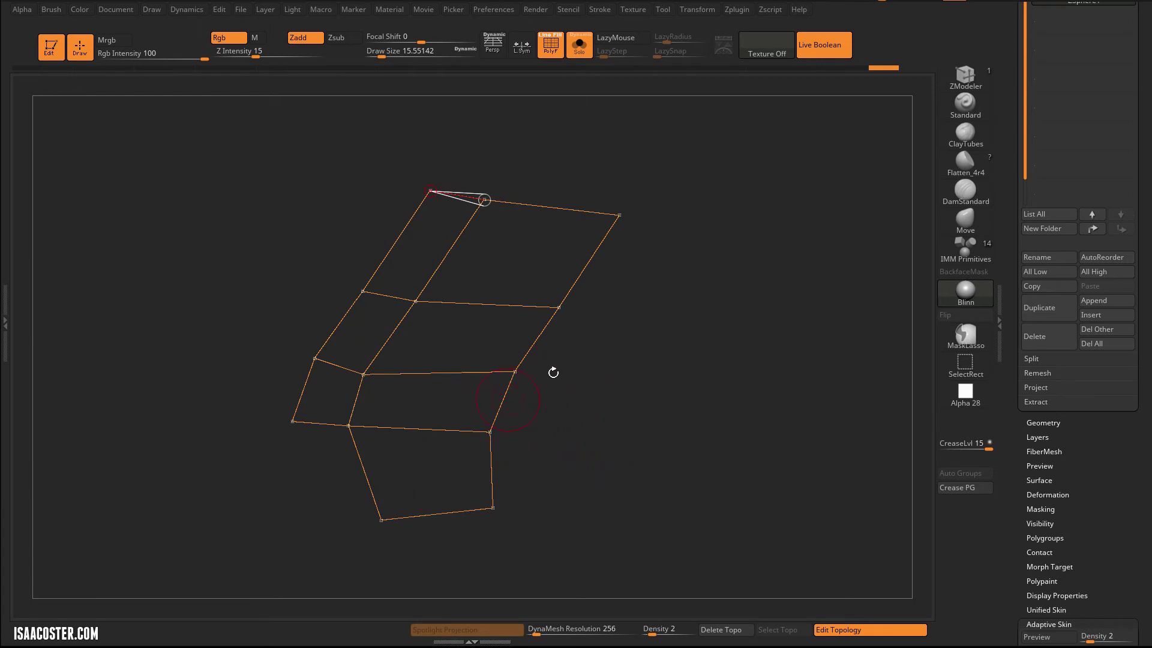
{"action": "left_click_drag", "start_coordinate": [620, 290], "coordinate": [569, 388]}
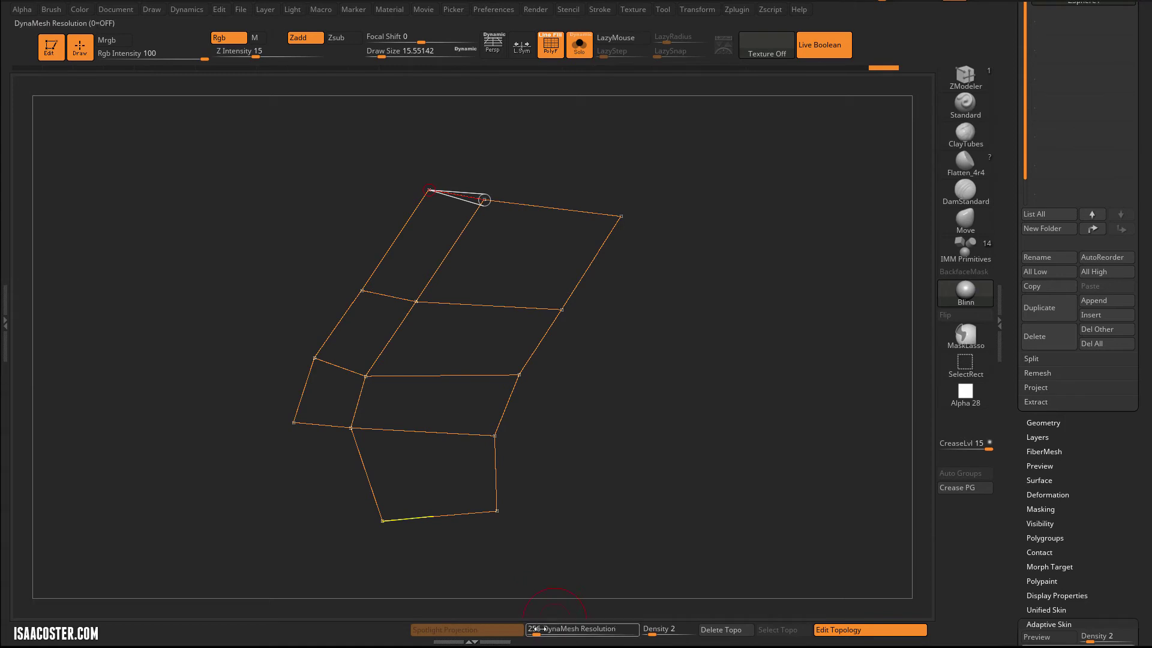
{"action": "left_click", "coordinate": [528, 629]}
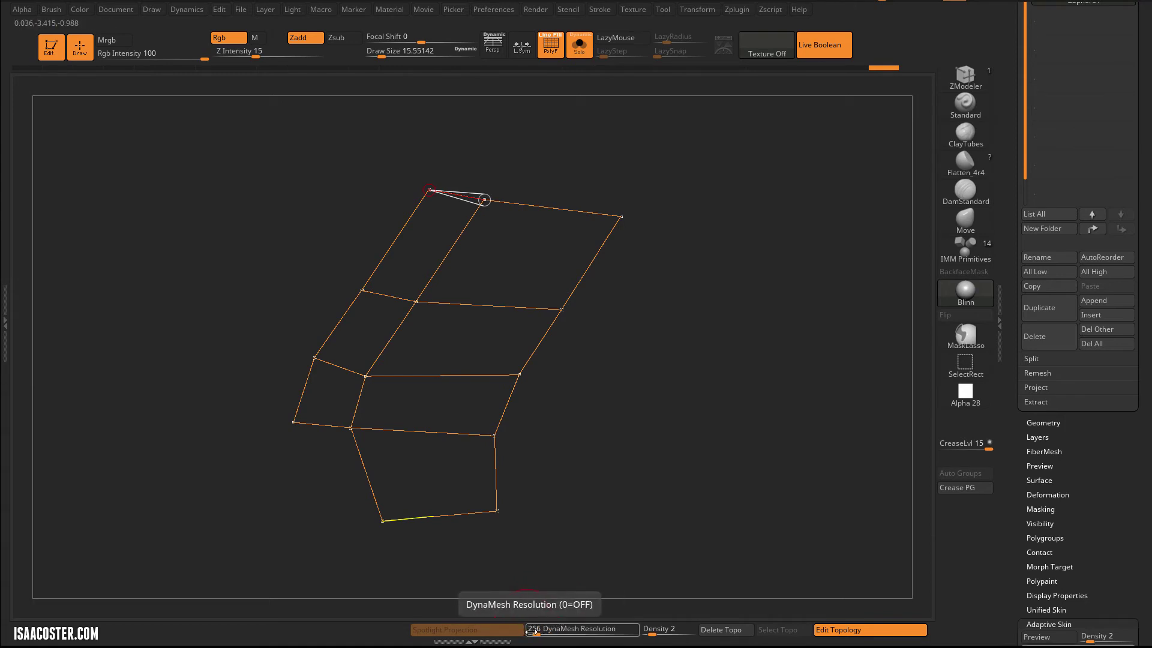
{"action": "type", "text": "0"}
{"action": "key", "text": "Return"}
{"action": "key", "text": "a"}
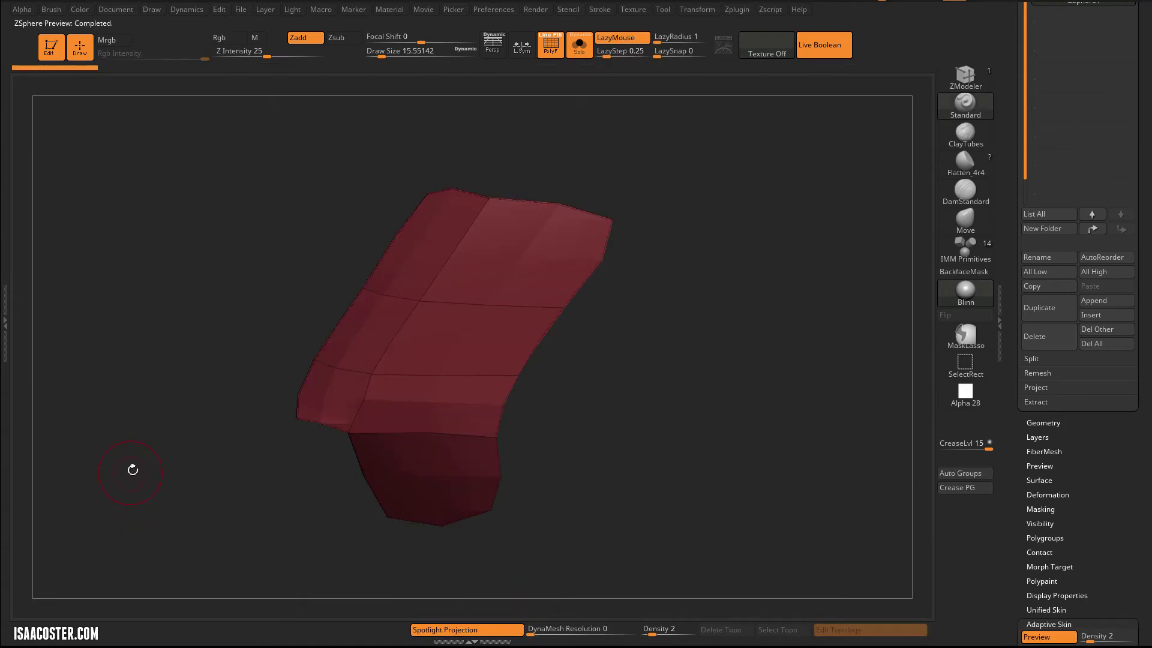
- Compare the low-resolution skin with the topology lines and inspect the previewed surface from different angles
{"action": "key", "text": "a"}
{"action": "key", "text": "a"}
{"action": "mouse_move", "coordinate": [228, 489]}
{"action": "left_mouse_down"}
{"action": "mouse_move", "coordinate": [96, 473]}
{"action": "mouse_move", "coordinate": [256, 493]}
{"action": "mouse_move", "coordinate": [259, 509]}
{"action": "mouse_move", "coordinate": [534, 543]}
{"action": "left_mouse_up"}
{"action": "left_click_drag", "start_coordinate": [673, 465], "coordinate": [638, 441]}
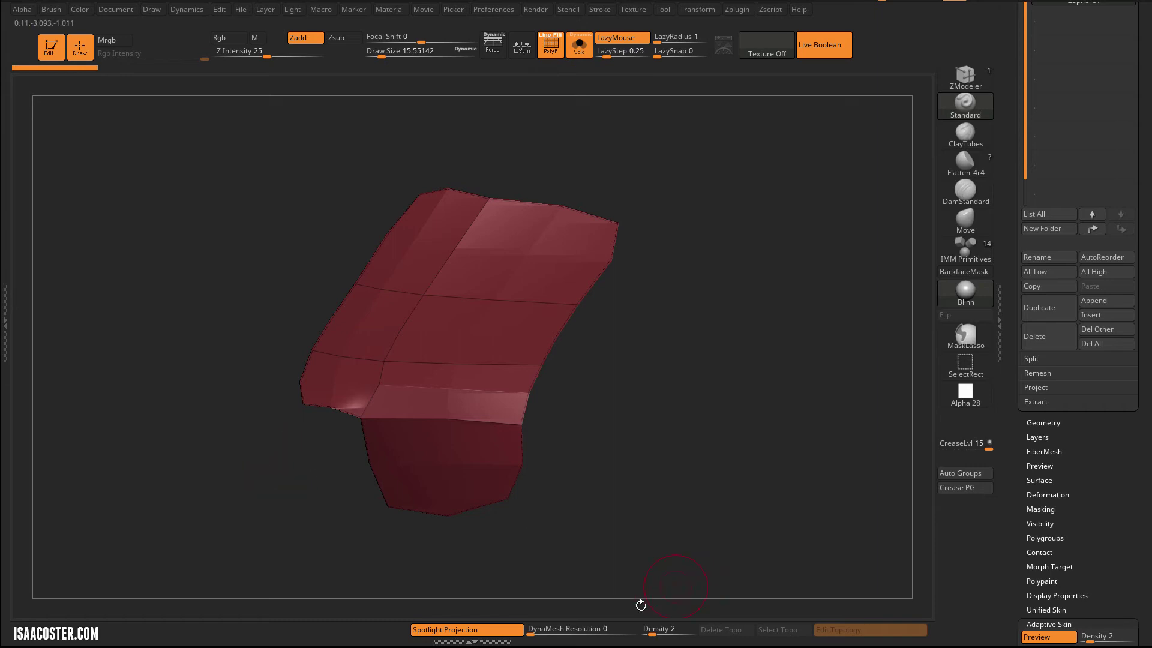
- Set the adaptive skin Density to 1 and compare the preview with the isolated topology lines
{"action": "left_click", "coordinate": [643, 633]}
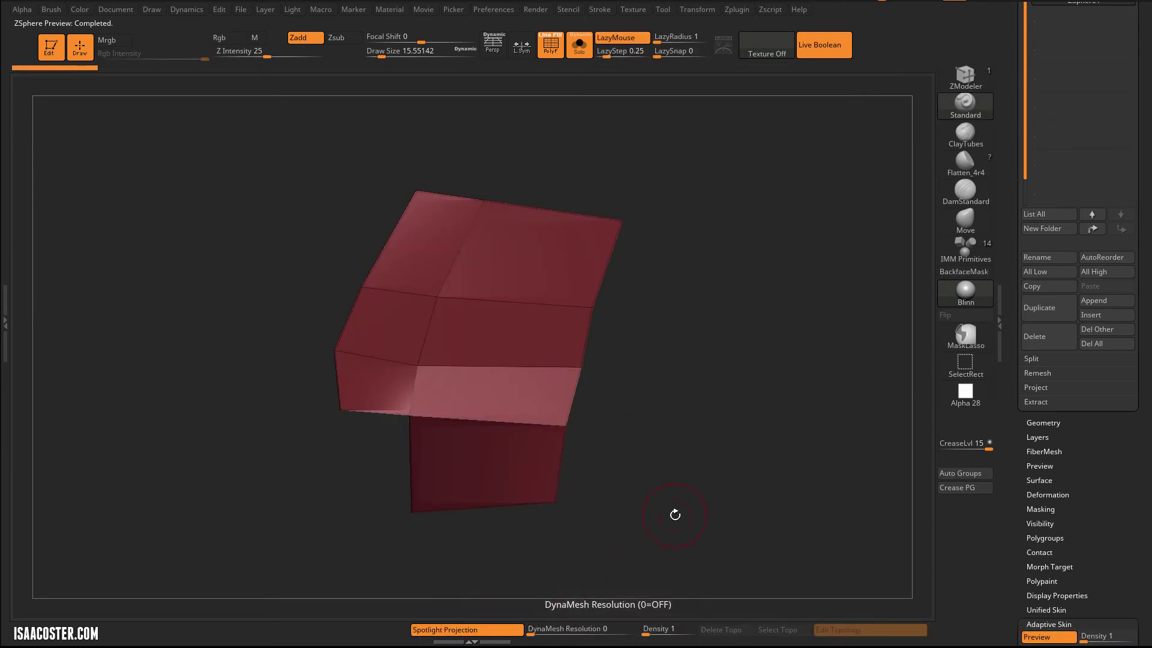
{"action": "left_click_drag", "start_coordinate": [675, 514], "coordinate": [653, 510]}
{"action": "key", "text": "a"}
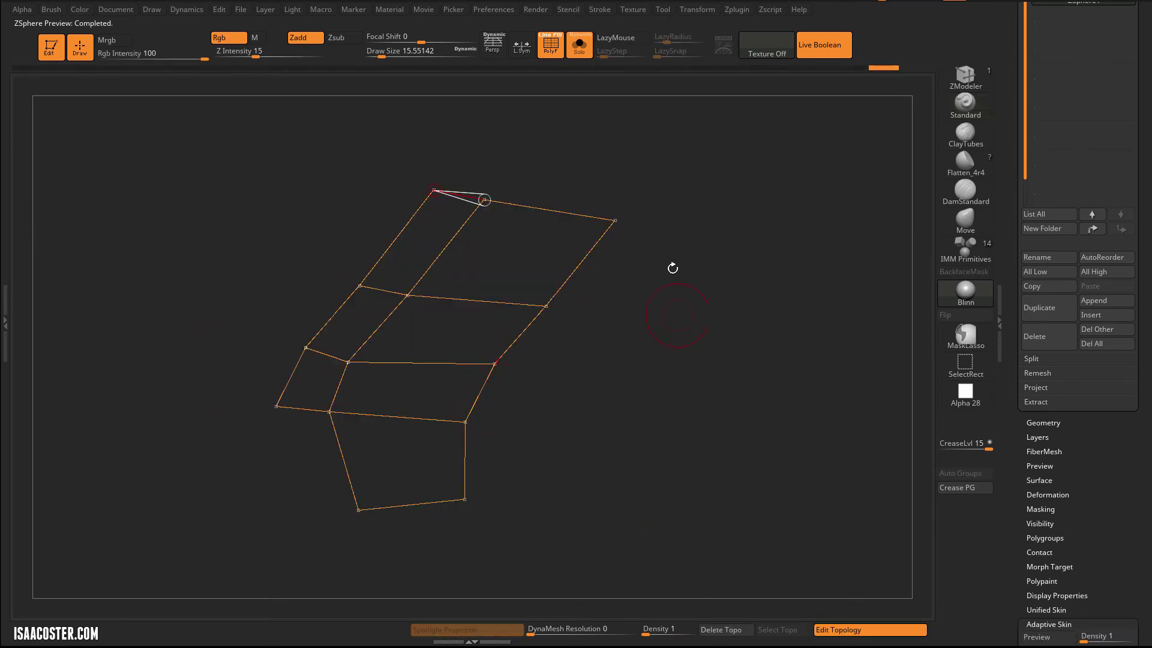
{"action": "left_click_drag", "start_coordinate": [638, 318], "coordinate": [634, 336]}
{"action": "key", "text": "a"}
{"action": "mouse_move", "coordinate": [633, 433]}
{"action": "left_mouse_down"}
{"action": "mouse_move", "coordinate": [679, 448]}
{"action": "mouse_move", "coordinate": [643, 442]}
{"action": "left_mouse_up"}
{"action": "key", "text": "a"}
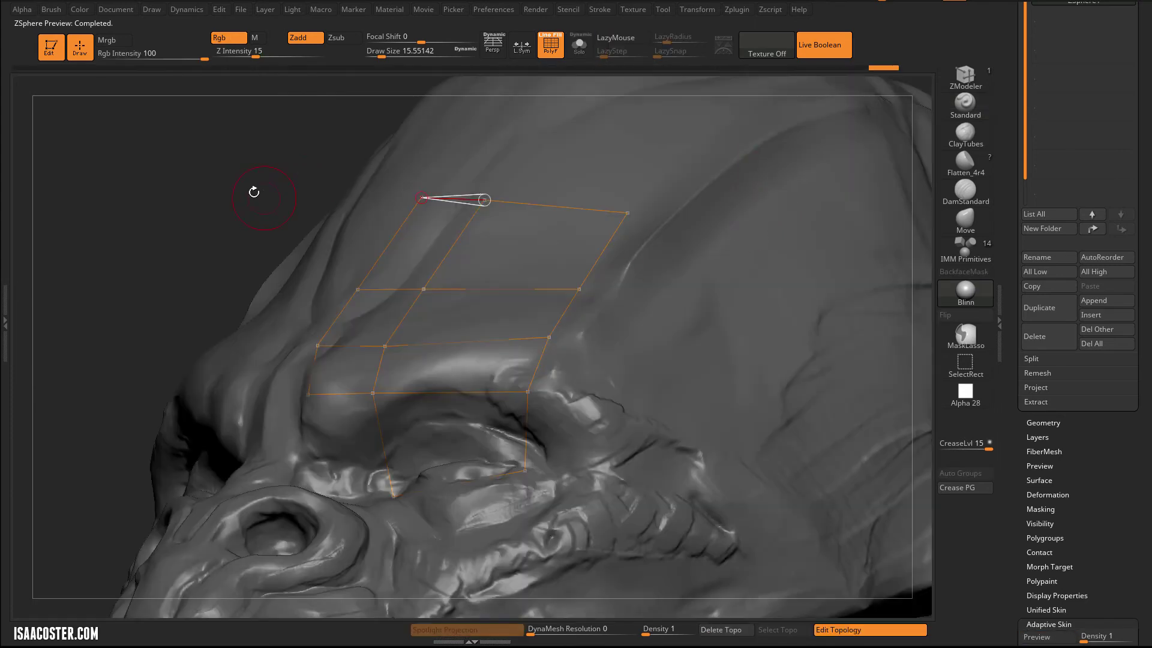
- Delete the interior edge dividing the forehead patch's upper row and preview the resulting adaptive skin in isolation
{"action": "left_click_drag", "start_coordinate": [254, 192], "coordinate": [441, 209]}
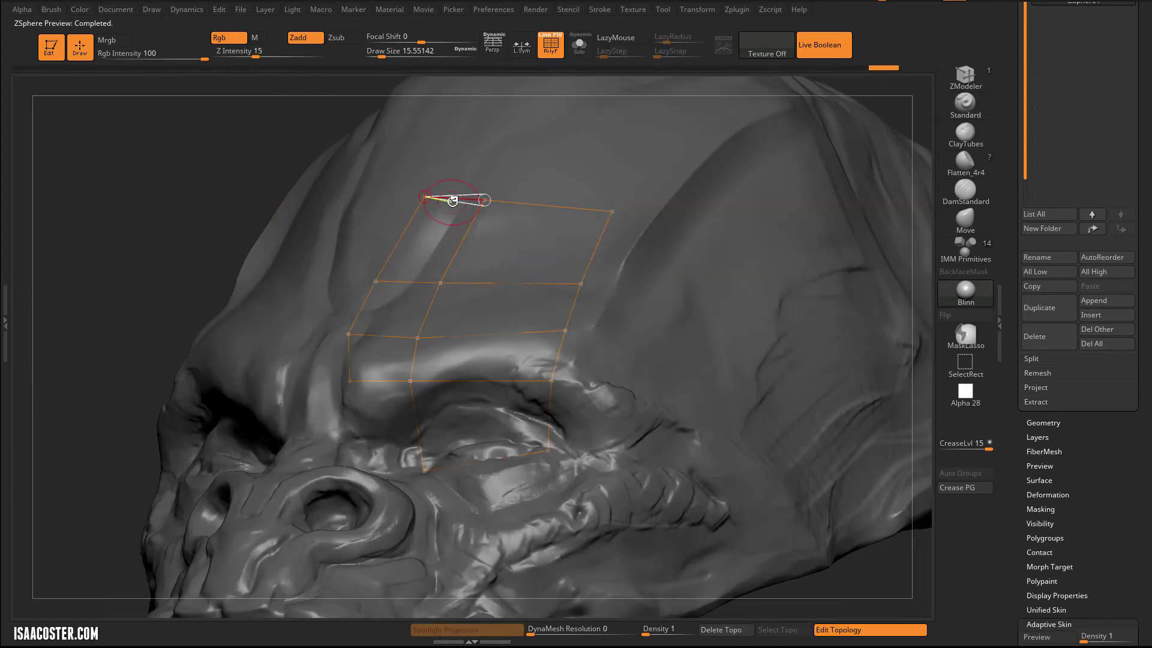
{"action": "key", "text": "a"}
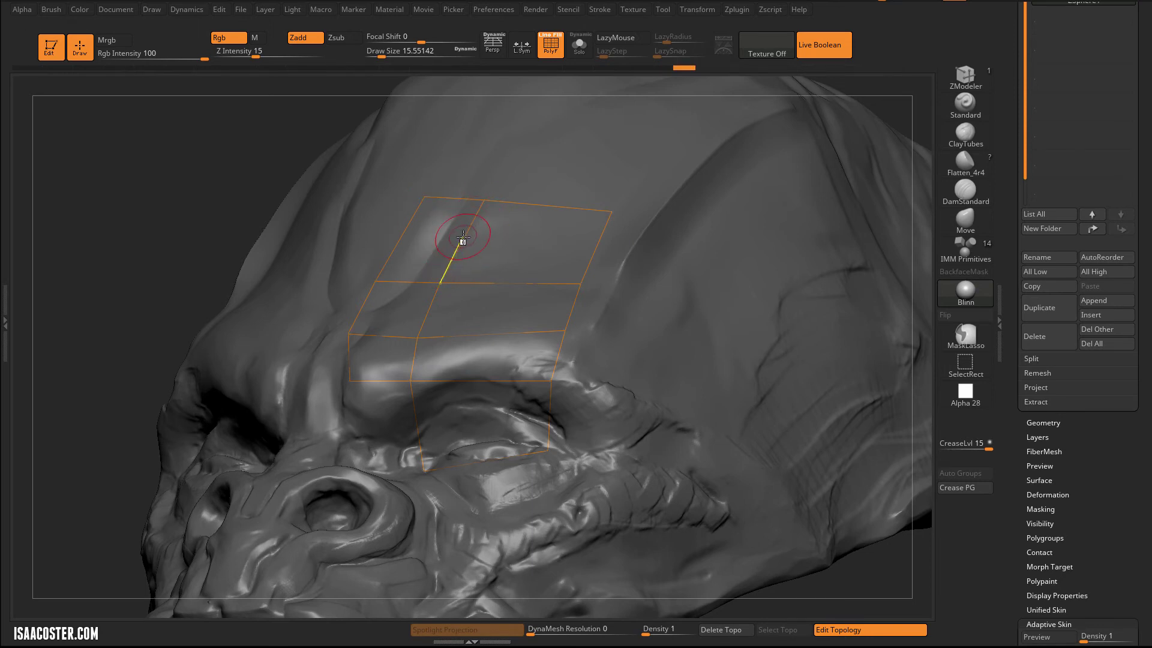
{"action": "left_click", "coordinate": [462, 239]}
{"action": "left_click", "coordinate": [464, 241], "text": "alt"}
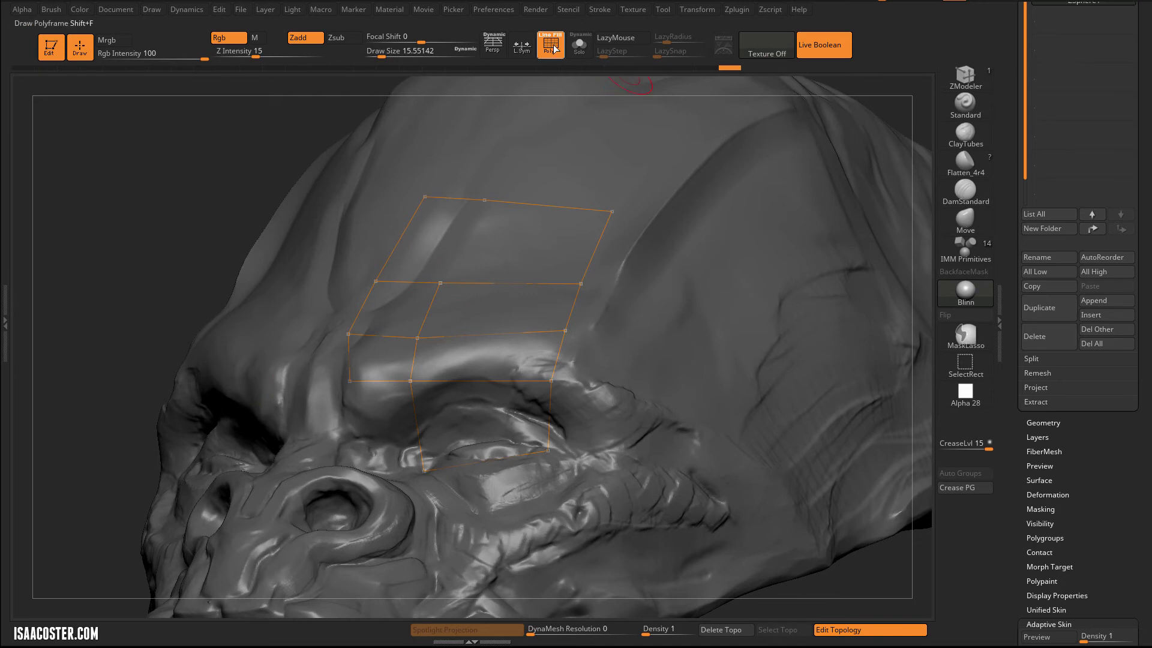
{"action": "key", "text": "a"}
{"action": "left_click", "coordinate": [584, 46]}
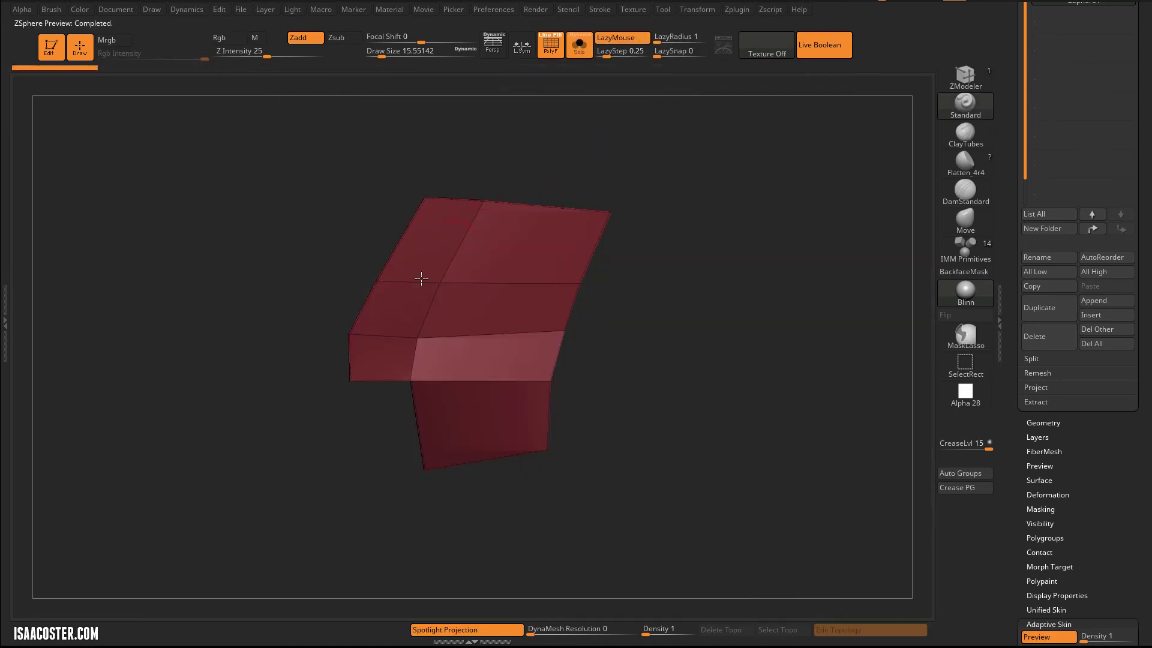
{"action": "key", "text": "a"}
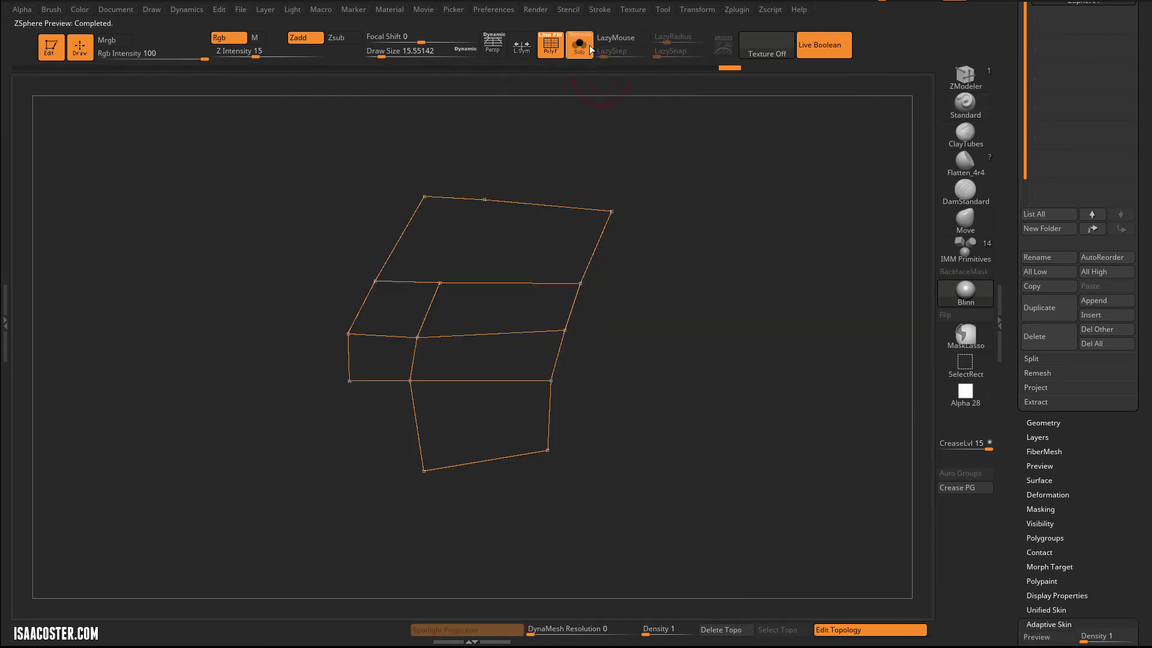
- Remove the middle point on the patch's upper edge, join its two upper corners directly, and connect the inner corner to the interior point
{"action": "left_click", "coordinate": [489, 199], "text": "alt"}
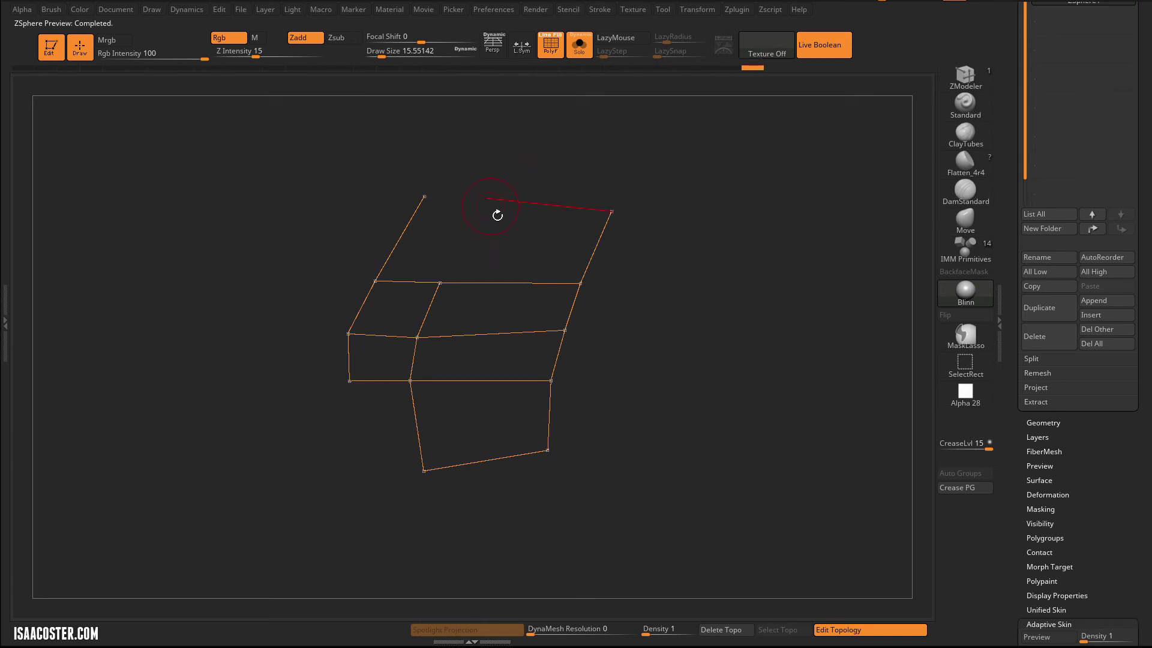
{"action": "left_click", "coordinate": [424, 196]}
{"action": "left_click", "coordinate": [611, 212]}
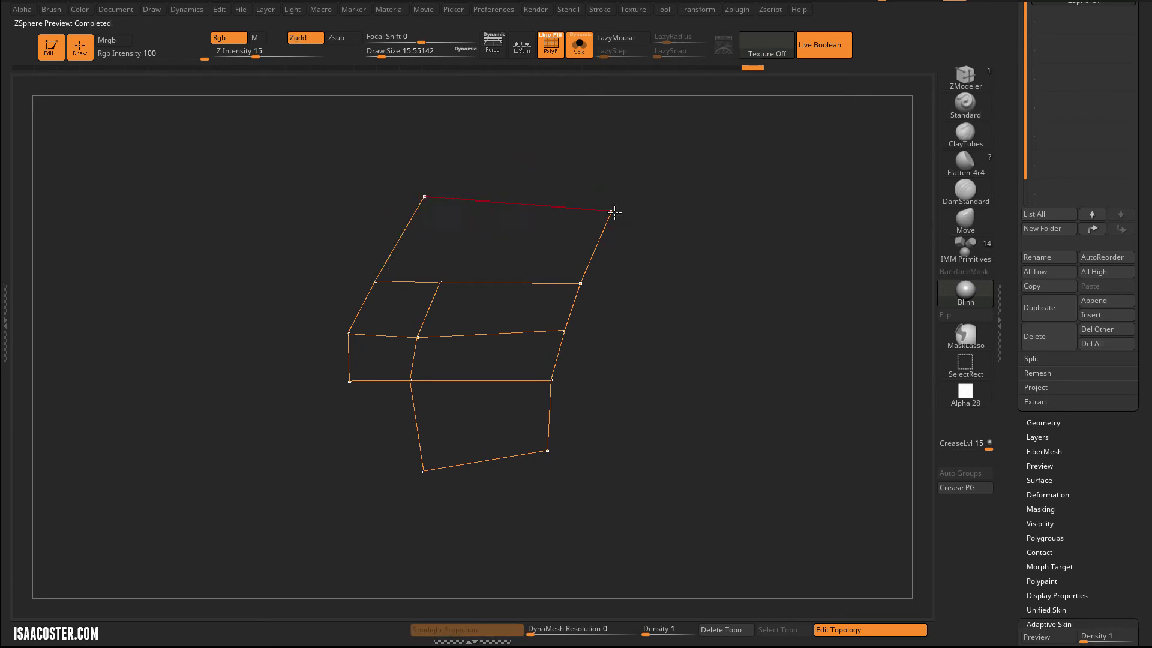
{"action": "left_click", "coordinate": [440, 284]}
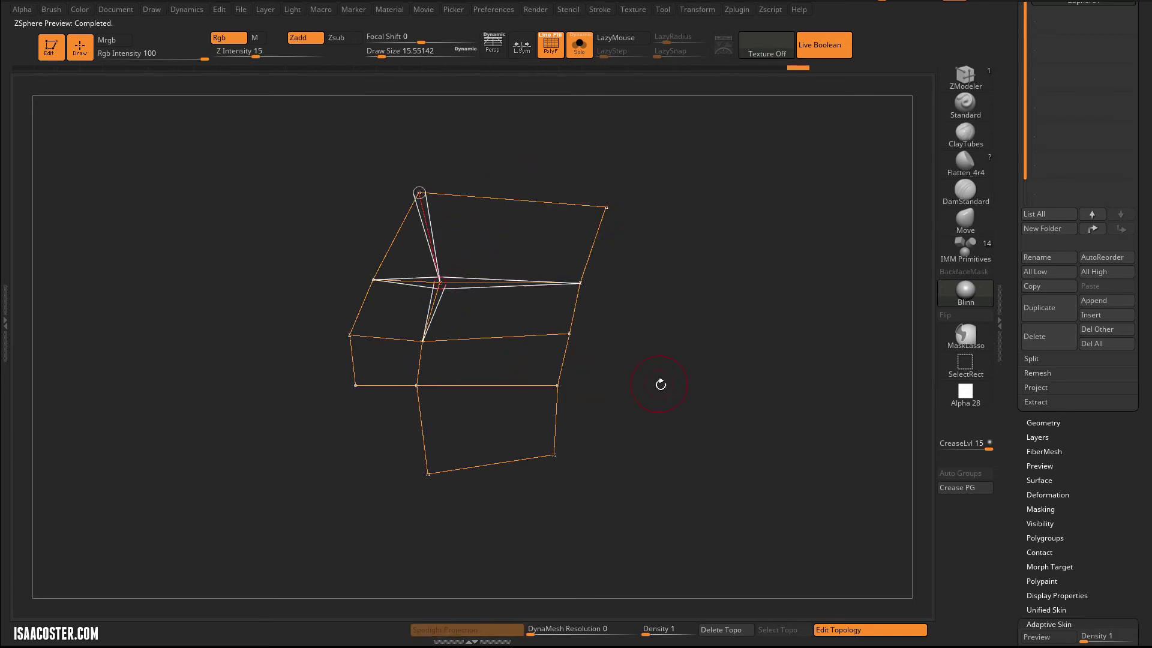
- Preview the adaptive skin, both isolated and over the head sculpt, and inspect how the reconnected topology follows the brow
{"action": "key", "text": "a"}
{"action": "mouse_move", "coordinate": [690, 344]}
{"action": "left_mouse_down"}
{"action": "mouse_move", "coordinate": [700, 252]}
{"action": "mouse_move", "coordinate": [715, 249]}
{"action": "left_mouse_up"}
{"action": "left_click", "coordinate": [583, 45]}
{"action": "left_click", "coordinate": [583, 46]}
{"action": "key", "text": "a"}
{"action": "key", "text": "a"}
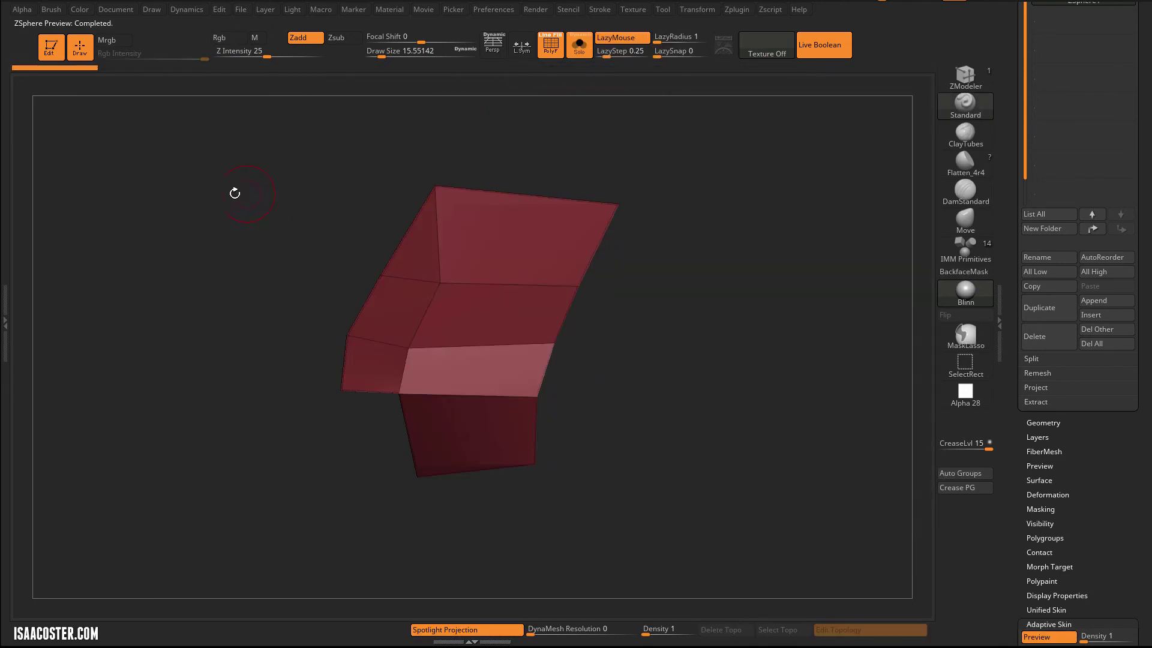
{"action": "left_click_drag", "start_coordinate": [222, 180], "coordinate": [331, 170]}
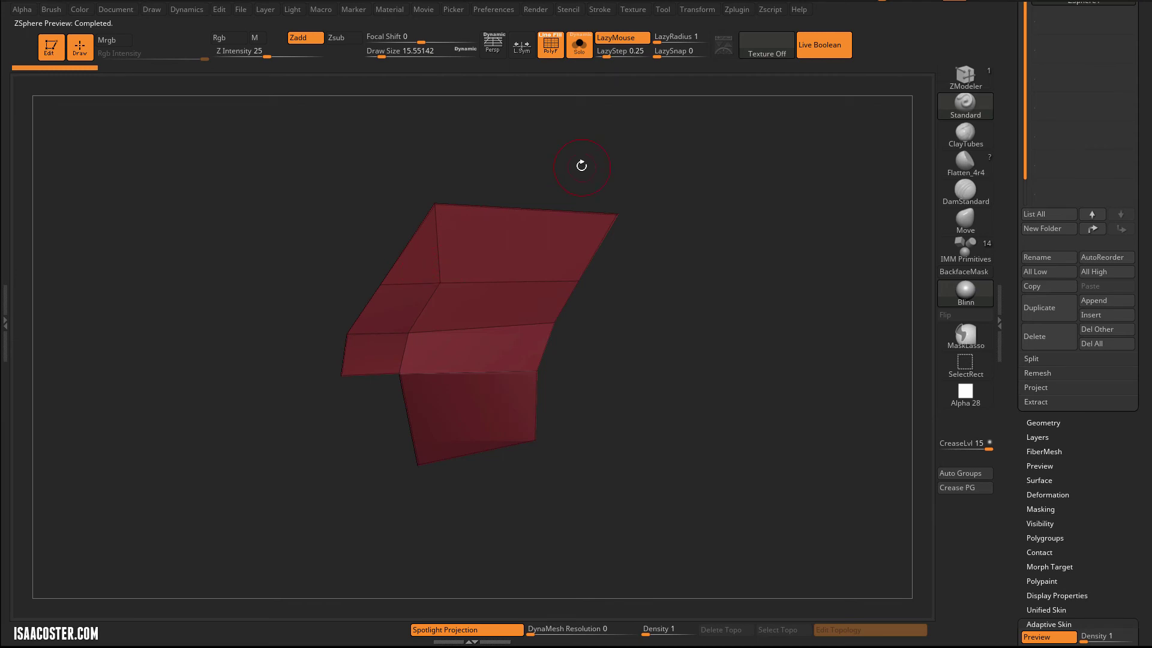
{"action": "left_click_drag", "start_coordinate": [532, 175], "coordinate": [468, 250]}
{"action": "left_click", "coordinate": [569, 54]}
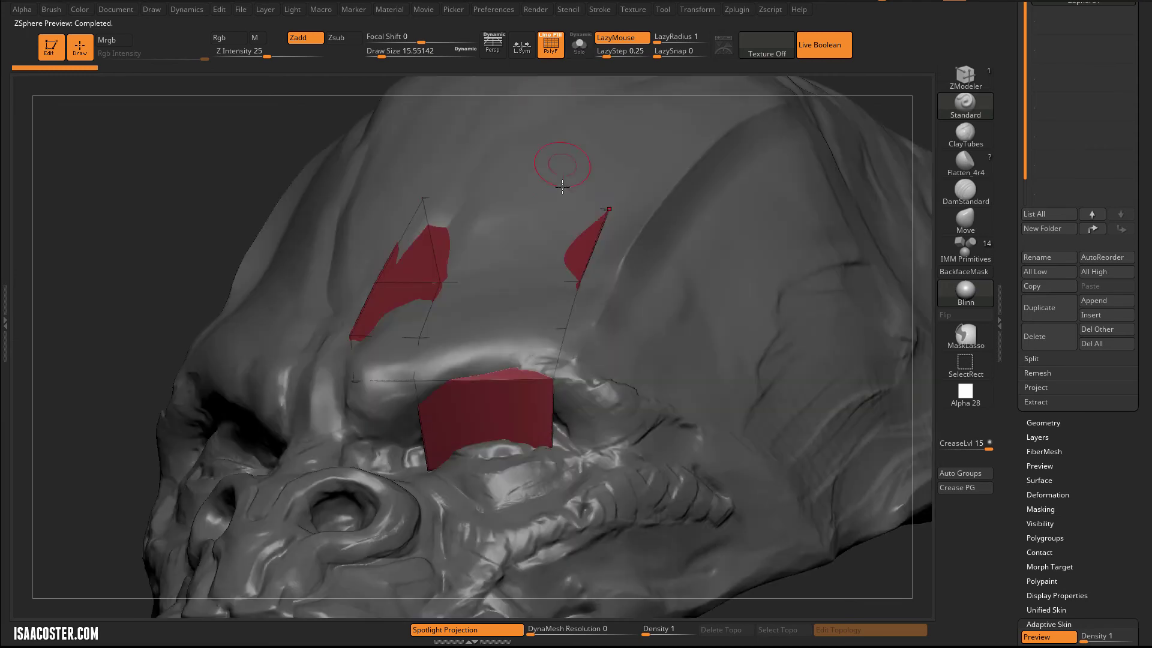
{"action": "mouse_move", "coordinate": [168, 180]}
{"action": "left_mouse_down"}
{"action": "mouse_move", "coordinate": [312, 294]}
{"action": "mouse_move", "coordinate": [458, 318]}
{"action": "left_mouse_up"}
{"action": "key", "text": "a"}
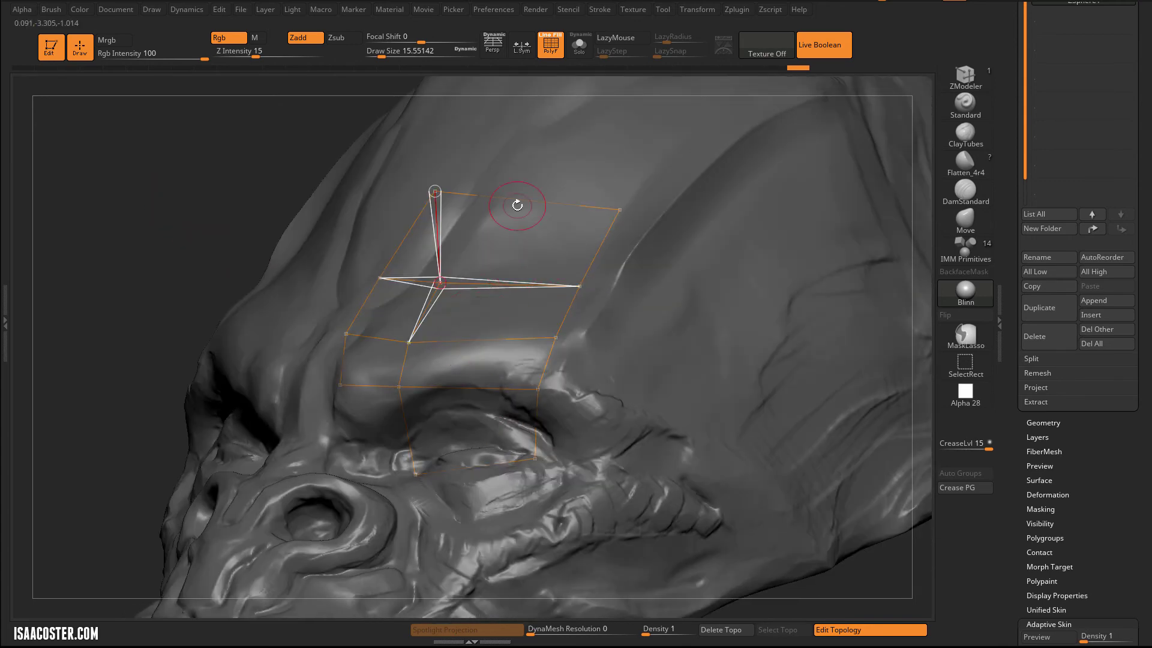
{"action": "mouse_move", "coordinate": [193, 193]}
{"action": "left_mouse_down"}
{"action": "mouse_move", "coordinate": [186, 174]}
{"action": "mouse_move", "coordinate": [164, 191]}
{"action": "mouse_move", "coordinate": [141, 188]}
{"action": "mouse_move", "coordinate": [170, 198]}
{"action": "mouse_move", "coordinate": [155, 188]}
{"action": "mouse_move", "coordinate": [206, 167]}
{"action": "mouse_move", "coordinate": [187, 194]}
{"action": "left_mouse_up"}
{"action": "left_click_drag", "start_coordinate": [54, 209], "coordinate": [88, 170]}
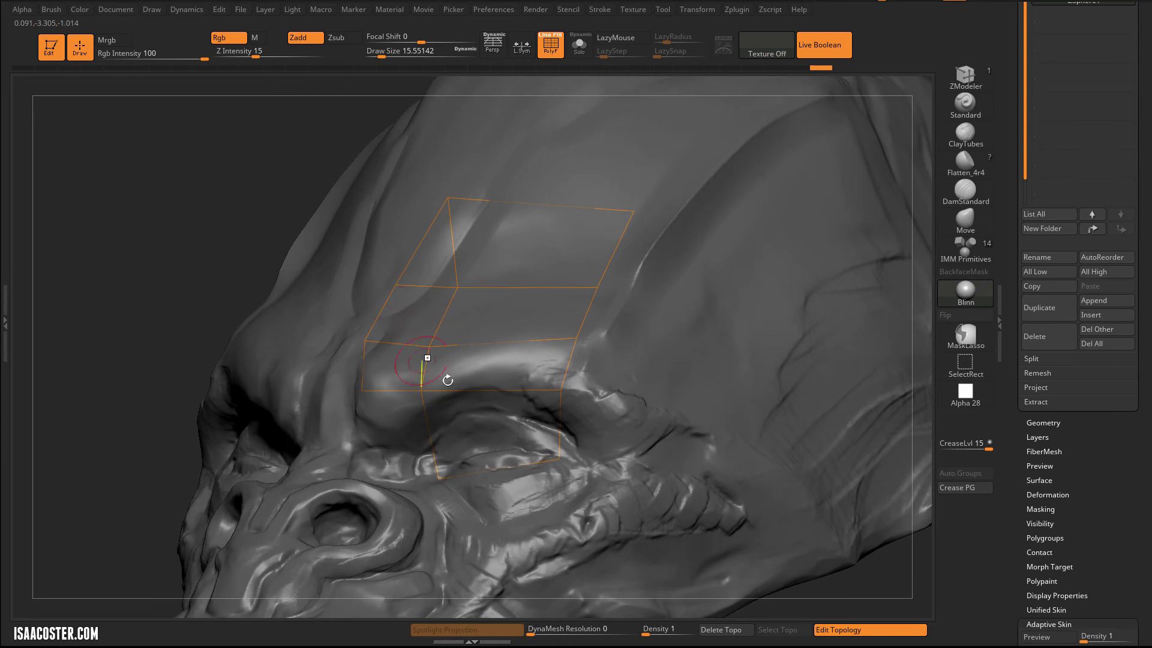
{"action": "mouse_move", "coordinate": [228, 275]}
{"action": "left_mouse_down"}
{"action": "mouse_move", "coordinate": [232, 250]}
{"action": "mouse_move", "coordinate": [154, 259]}
{"action": "mouse_move", "coordinate": [164, 256]}
{"action": "left_mouse_up"}
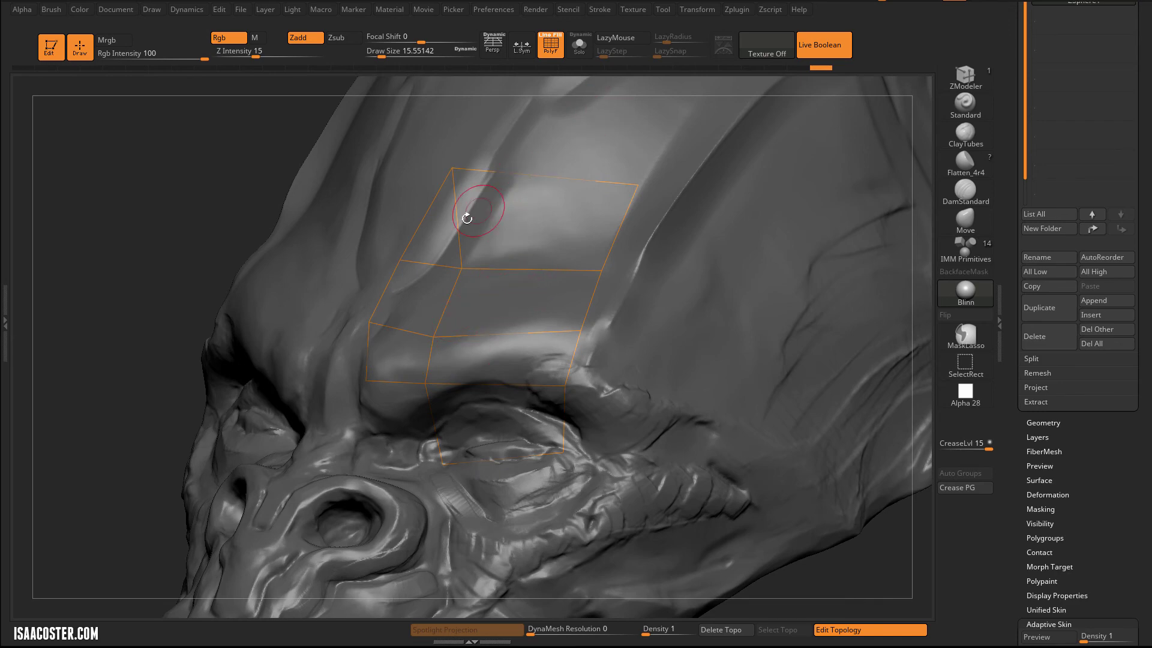
{"action": "key", "text": "a"}
{"action": "left_click_drag", "start_coordinate": [212, 229], "coordinate": [166, 255]}
- Make different existing points of the forehead patch active in turn without drawing new edges, ending on its outer upper corner
{"action": "left_click", "coordinate": [429, 206], "text": "ctrl"}
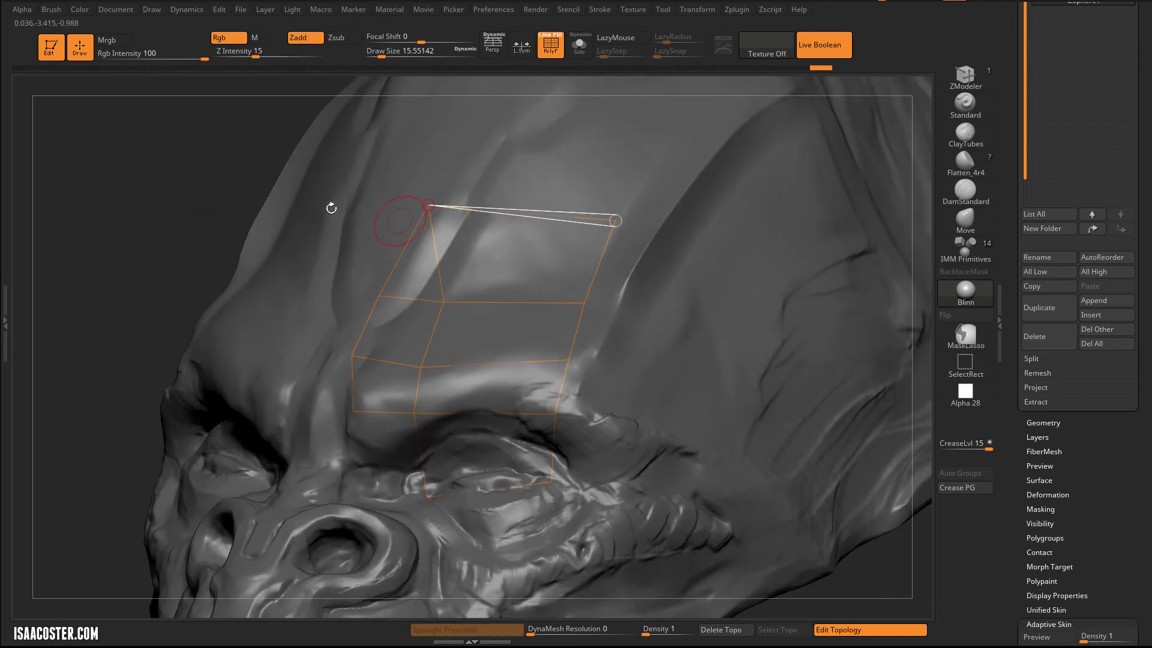
{"action": "left_click", "coordinate": [380, 296], "text": "ctrl"}
{"action": "left_click", "coordinate": [445, 304], "text": "ctrl"}
{"action": "left_click", "coordinate": [421, 368], "text": "ctrl"}
{"action": "left_click", "coordinate": [568, 362]}
{"action": "left_click", "coordinate": [585, 302], "text": "ctrl"}
{"action": "left_click", "coordinate": [617, 221], "text": "ctrl"}
{"action": "left_click_drag", "start_coordinate": [184, 192], "coordinate": [176, 187]}
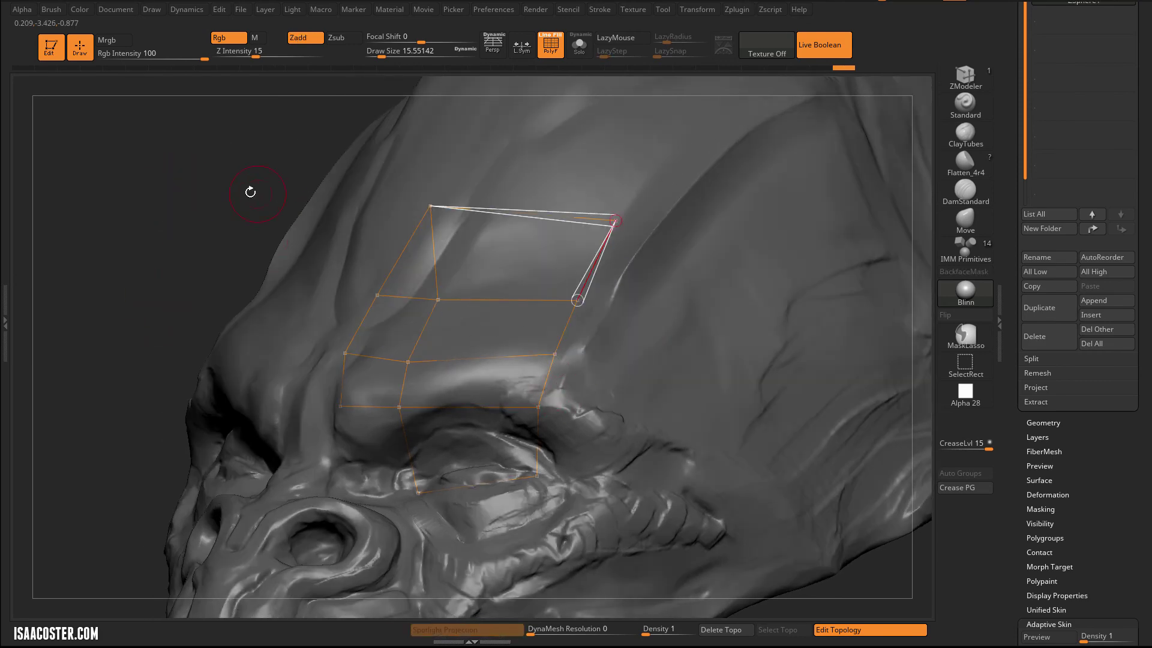
{"action": "left_click_drag", "start_coordinate": [176, 174], "coordinate": [164, 194]}
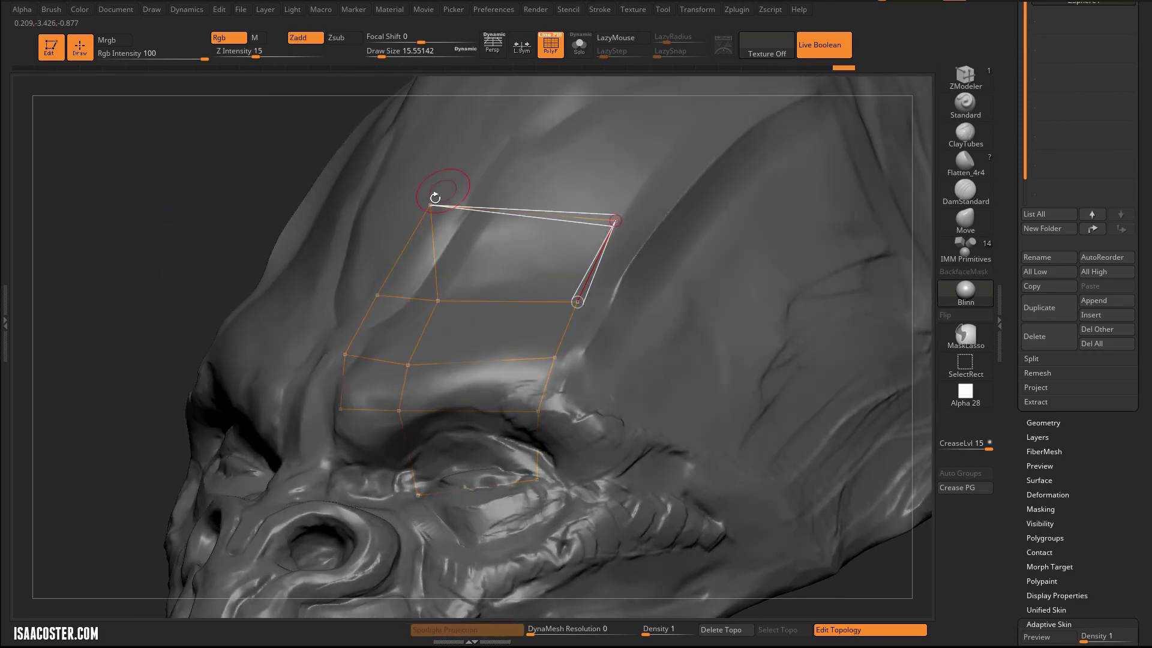
{"action": "left_click_drag", "start_coordinate": [139, 133], "coordinate": [673, 564], "text": "ctrl"}
{"action": "mouse_move", "coordinate": [170, 233]}
{"action": "left_mouse_down"}
{"action": "mouse_move", "coordinate": [186, 222]}
{"action": "mouse_move", "coordinate": [154, 224]}
{"action": "left_mouse_up"}
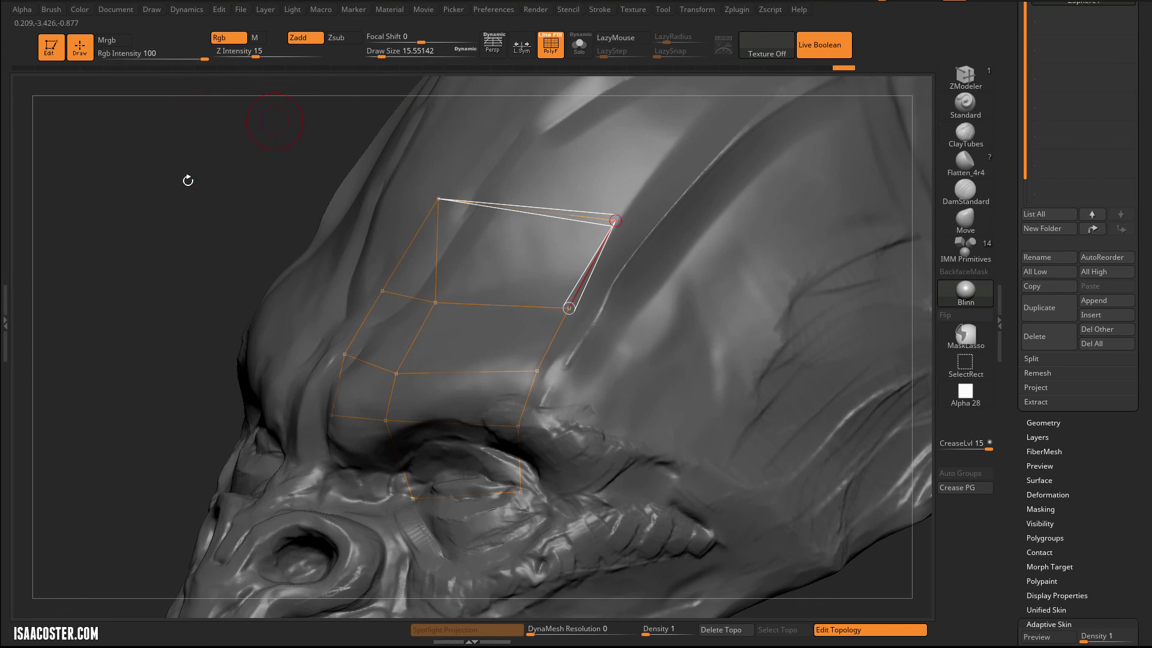
{"action": "left_click_drag", "start_coordinate": [157, 141], "coordinate": [167, 140]}
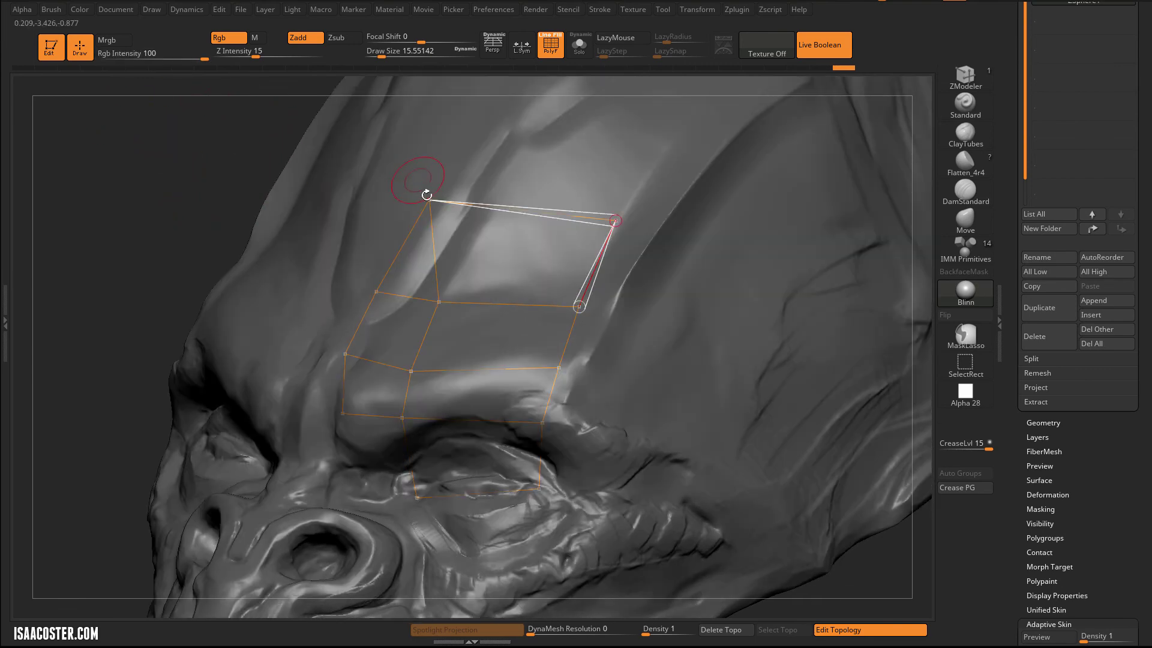
- Switch to Move mode and shift the patch's inner upper corner point slightly outward across the forehead
{"action": "key", "text": "w"}
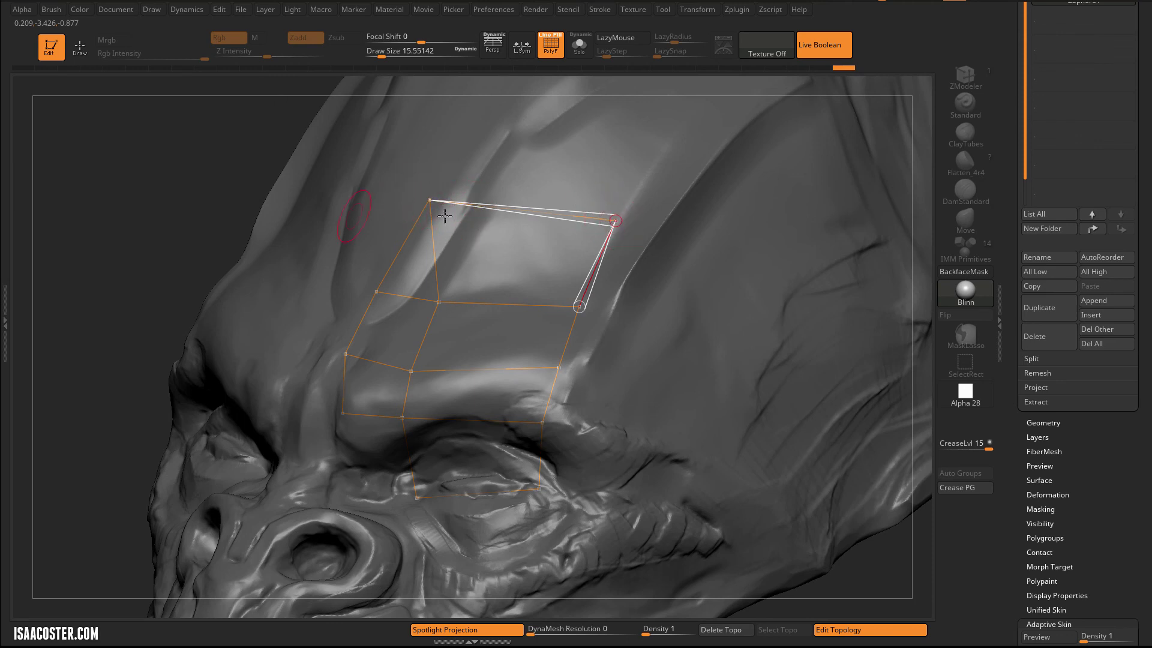
{"action": "left_click_drag", "start_coordinate": [138, 175], "coordinate": [145, 202]}
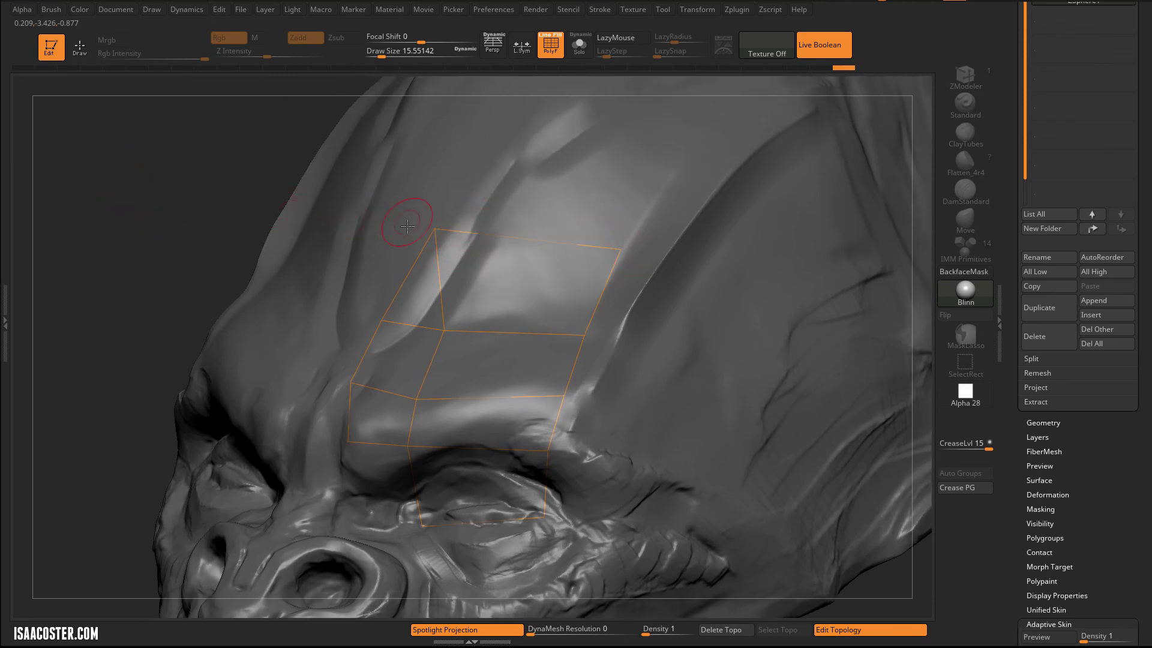
{"action": "left_click", "coordinate": [436, 229]}
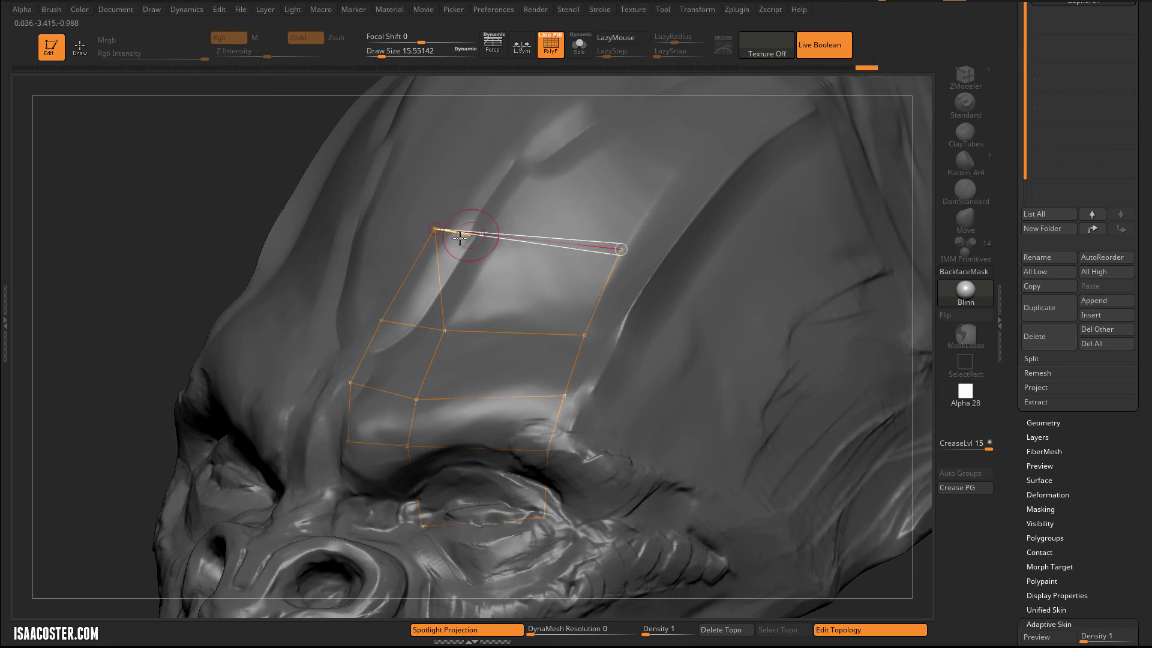
{"action": "left_click", "coordinate": [435, 227]}
{"action": "left_click_drag", "start_coordinate": [246, 231], "coordinate": [470, 254]}
{"action": "left_click_drag", "start_coordinate": [753, 255], "coordinate": [558, 236]}
{"action": "left_click", "coordinate": [434, 230]}
{"action": "left_click_drag", "start_coordinate": [86, 239], "coordinate": [136, 244]}
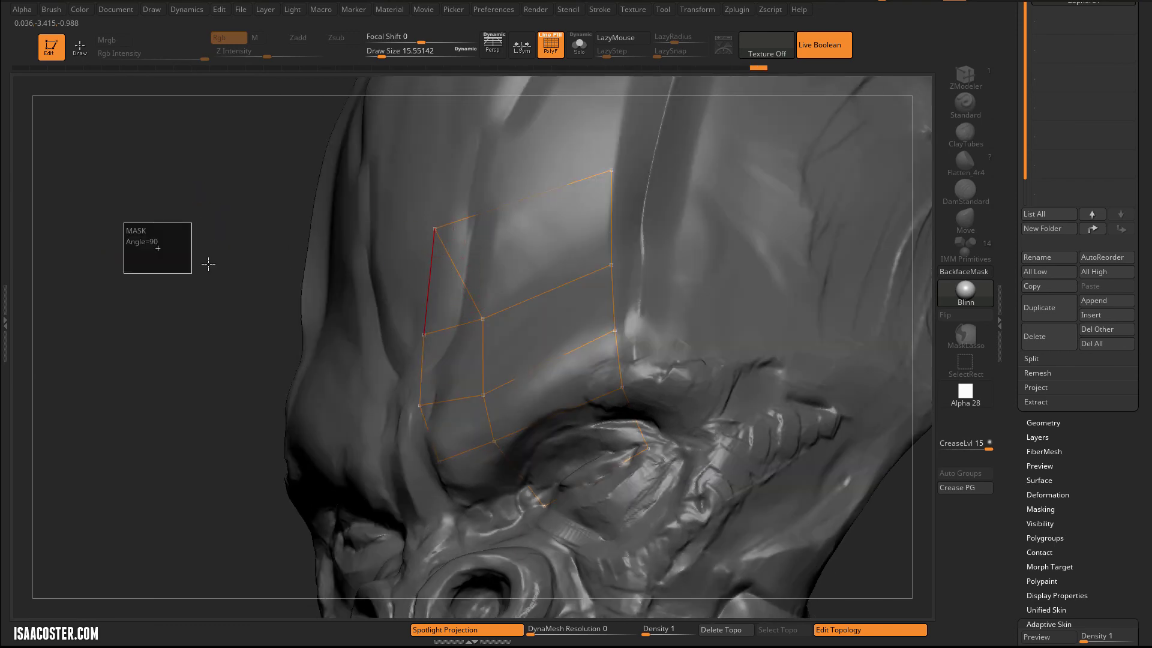
{"action": "left_click_drag", "start_coordinate": [70, 273], "coordinate": [123, 277]}
{"action": "left_click", "coordinate": [434, 230]}
{"action": "mouse_move", "coordinate": [435, 227]}
{"action": "left_mouse_down"}
{"action": "mouse_move", "coordinate": [457, 251]}
{"action": "mouse_move", "coordinate": [443, 235]}
{"action": "left_mouse_up"}
- Lower the patch's outer upper corner and adjust the points below it along the outer forehead edge
{"action": "left_click_drag", "start_coordinate": [613, 172], "coordinate": [616, 207]}
{"action": "left_click_drag", "start_coordinate": [218, 247], "coordinate": [288, 267]}
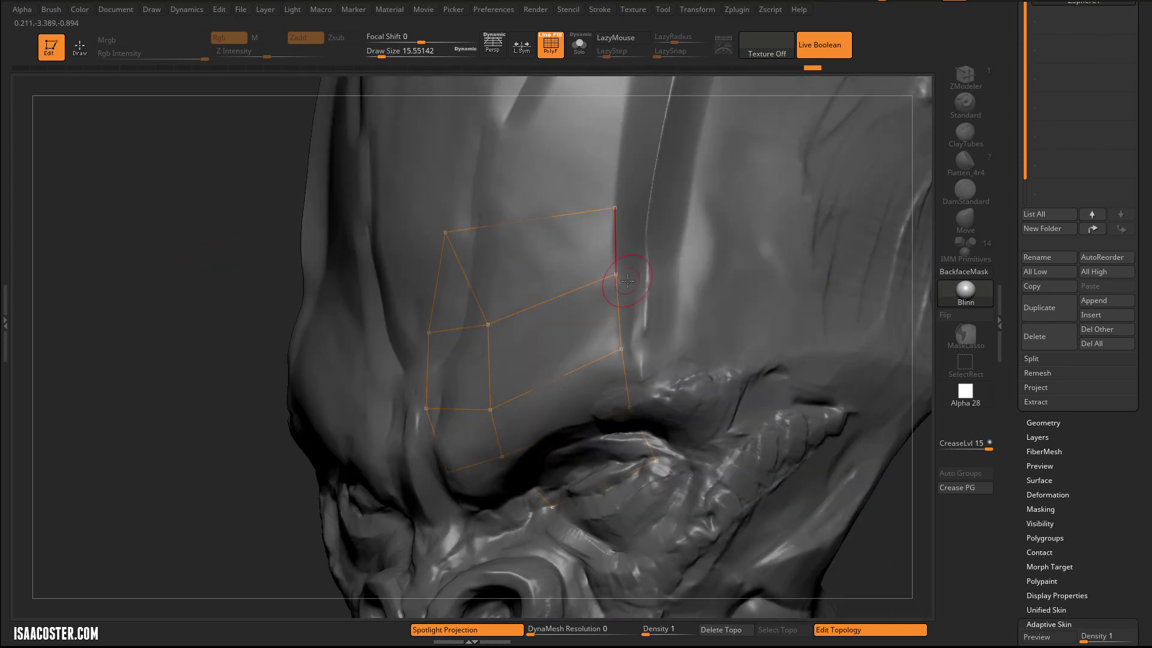
{"action": "right_click_drag", "start_coordinate": [622, 277], "coordinate": [618, 278]}
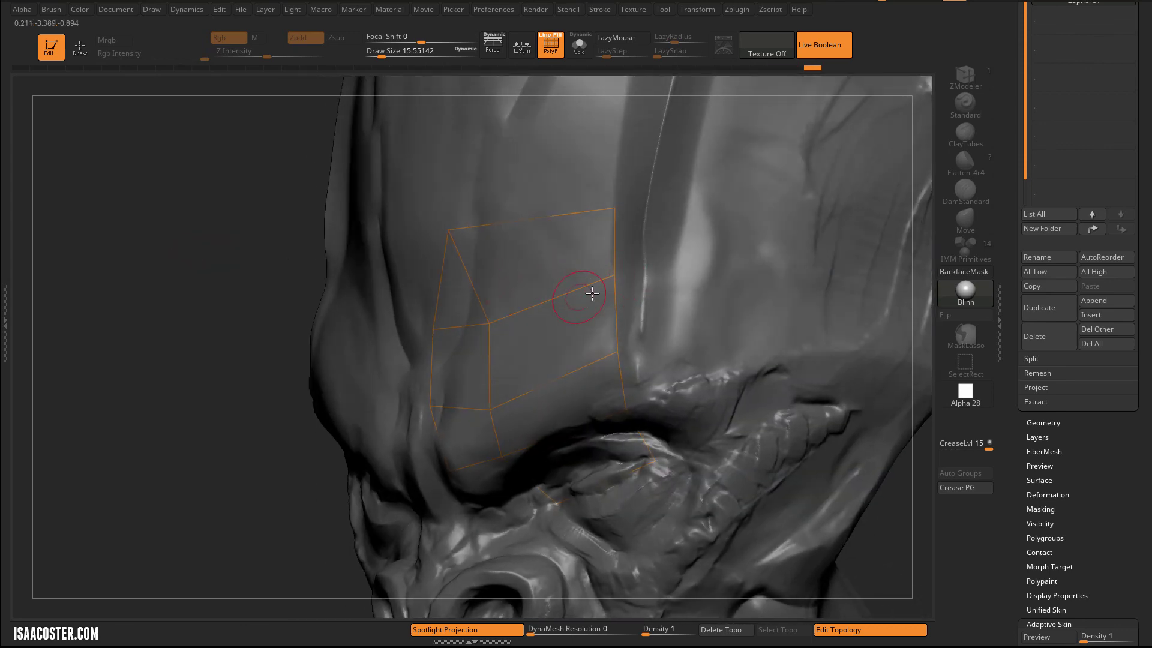
{"action": "mouse_move", "coordinate": [616, 276]}
{"action": "left_mouse_down"}
{"action": "mouse_move", "coordinate": [592, 271]}
{"action": "mouse_move", "coordinate": [609, 281]}
{"action": "left_mouse_up"}
{"action": "left_click_drag", "start_coordinate": [126, 294], "coordinate": [174, 300]}
{"action": "left_click_drag", "start_coordinate": [631, 344], "coordinate": [629, 350]}
{"action": "left_click_drag", "start_coordinate": [106, 318], "coordinate": [114, 301]}
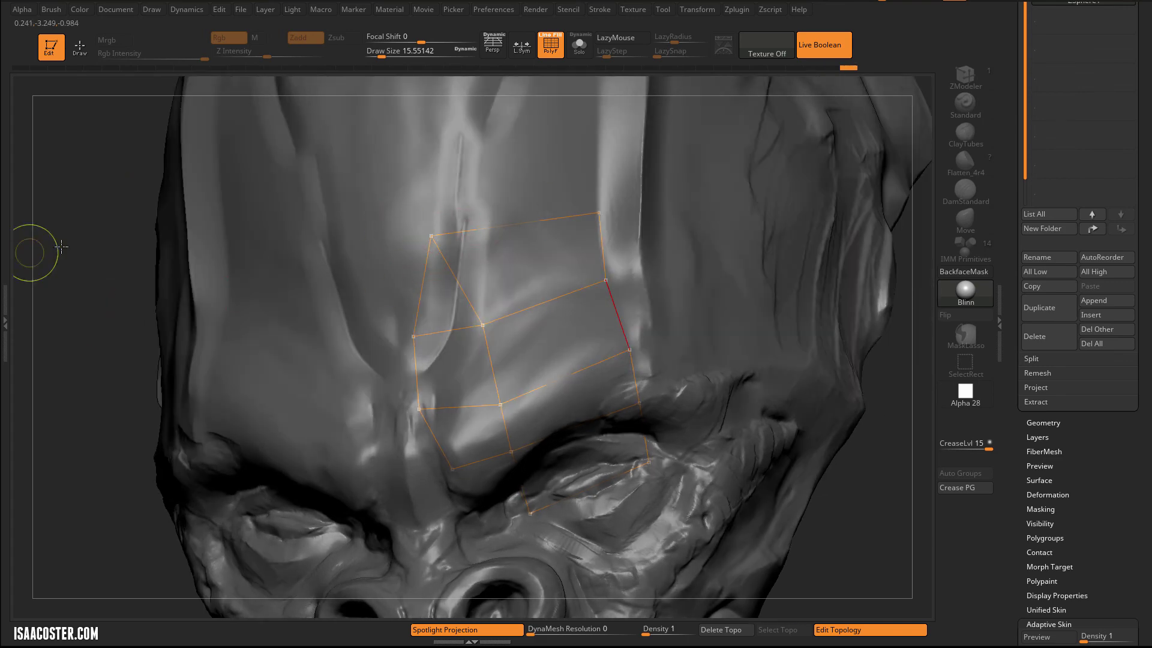
- Adjust the inner edge and interior points of the forehead patch above the brow
{"action": "left_click", "coordinate": [426, 235]}
{"action": "left_click", "coordinate": [428, 235]}
{"action": "right_click_drag", "start_coordinate": [430, 238], "coordinate": [465, 225]}
{"action": "left_click", "coordinate": [487, 321]}
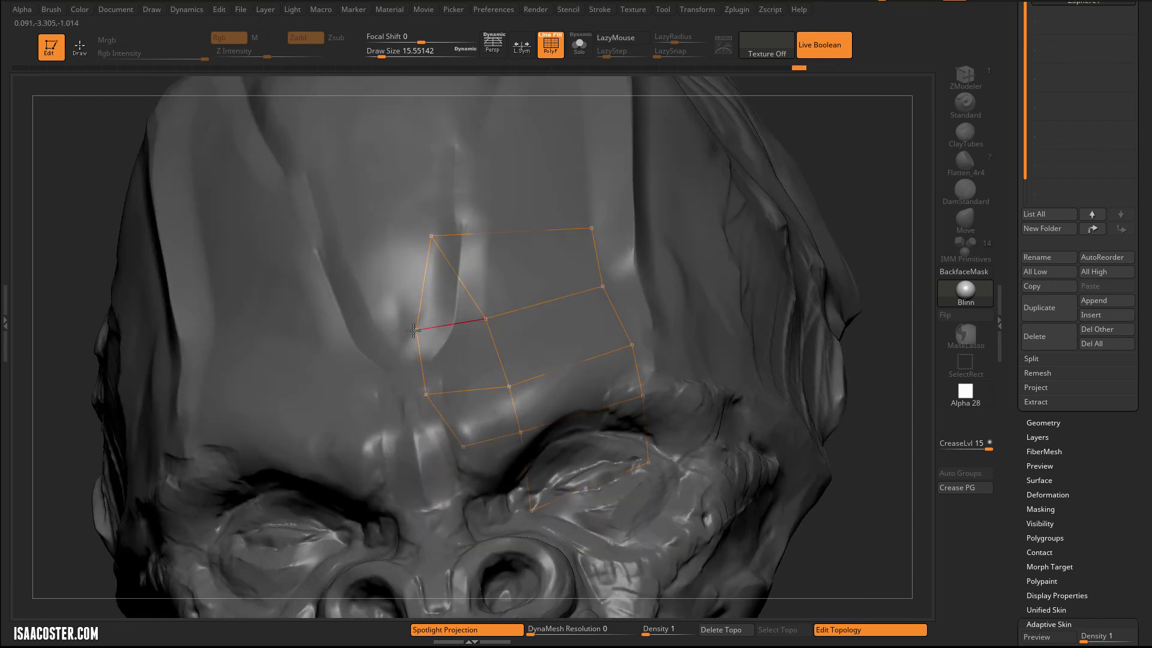
{"action": "right_click_drag", "start_coordinate": [424, 393], "coordinate": [480, 378]}
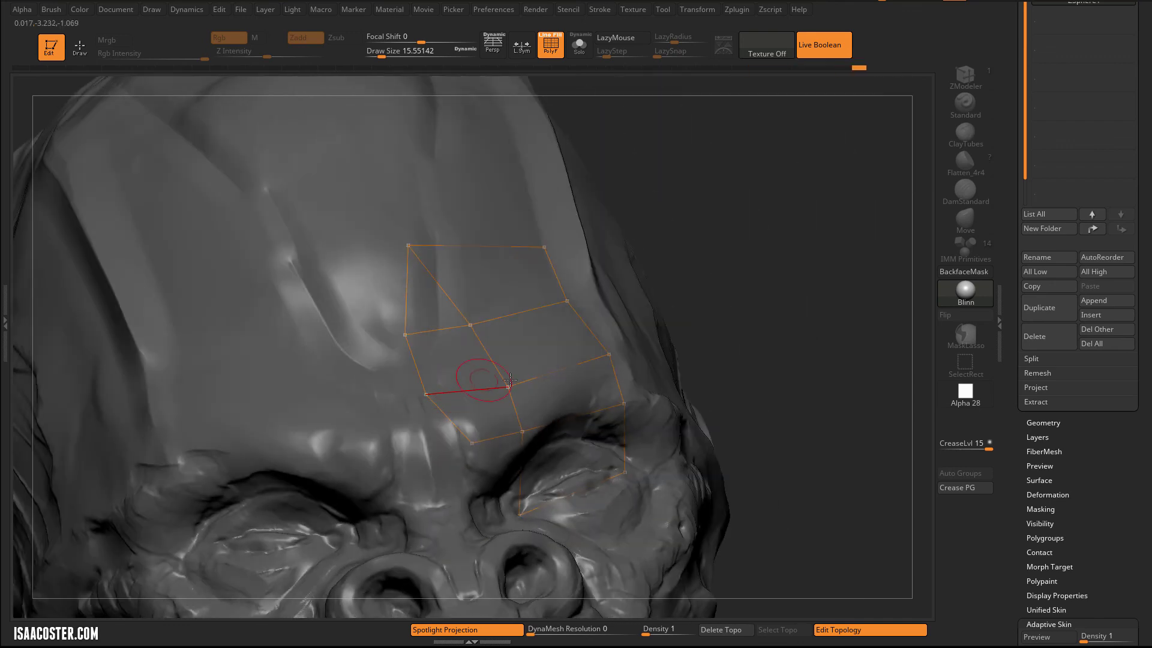
{"action": "right_click_drag", "start_coordinate": [576, 367], "coordinate": [448, 332]}
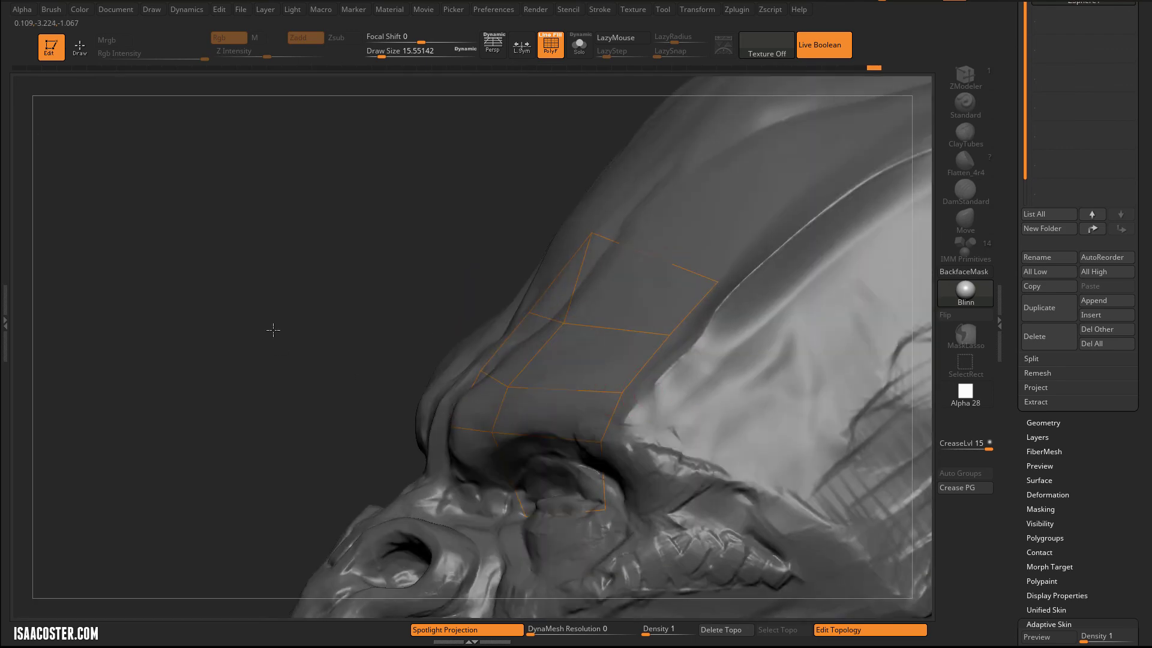
- Adjust the middle point on the patch's inner edge and check the topology from front and three-quarter angles
{"action": "left_click_drag", "start_coordinate": [270, 329], "coordinate": [185, 262]}
{"action": "left_click_drag", "start_coordinate": [126, 397], "coordinate": [73, 377], "text": "ctrl"}
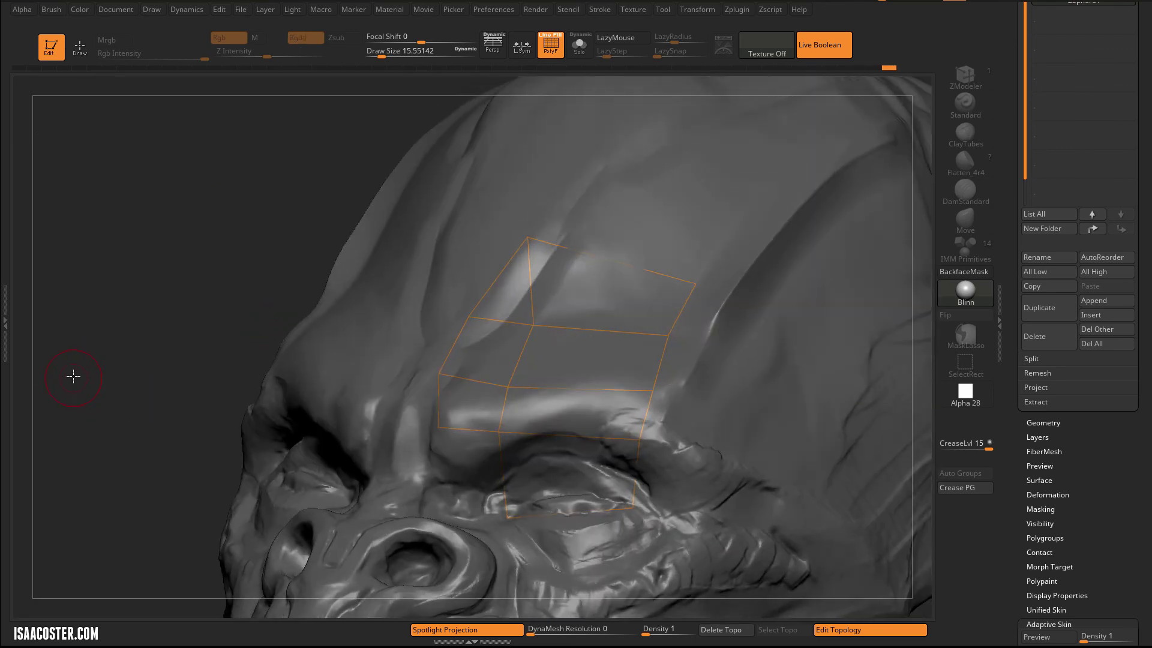
{"action": "left_click_drag", "start_coordinate": [233, 300], "coordinate": [259, 300]}
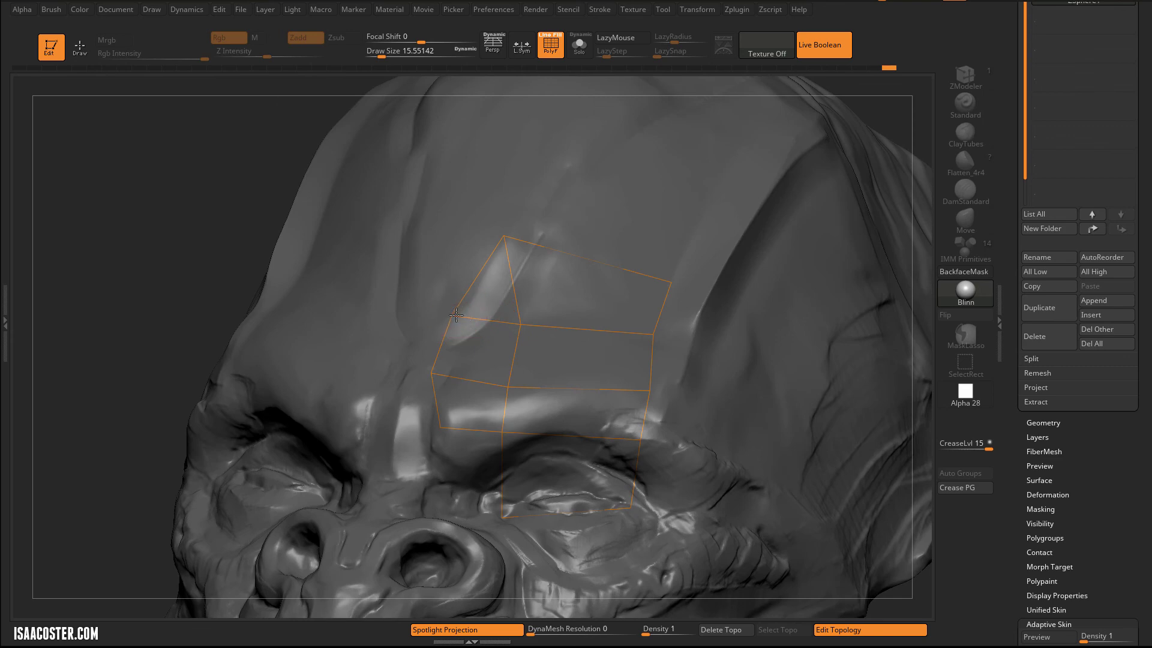
{"action": "left_click", "coordinate": [458, 316]}
{"action": "left_click_drag", "start_coordinate": [210, 247], "coordinate": [202, 256], "text": "shift"}
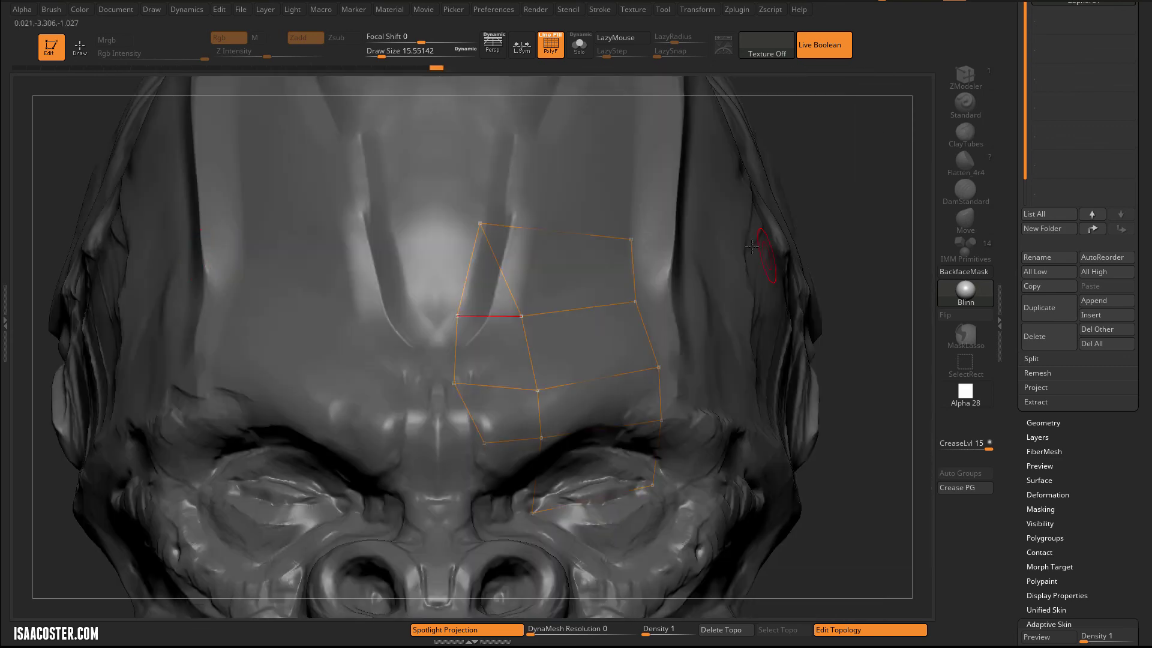
{"action": "left_click_drag", "start_coordinate": [751, 244], "coordinate": [295, 259]}
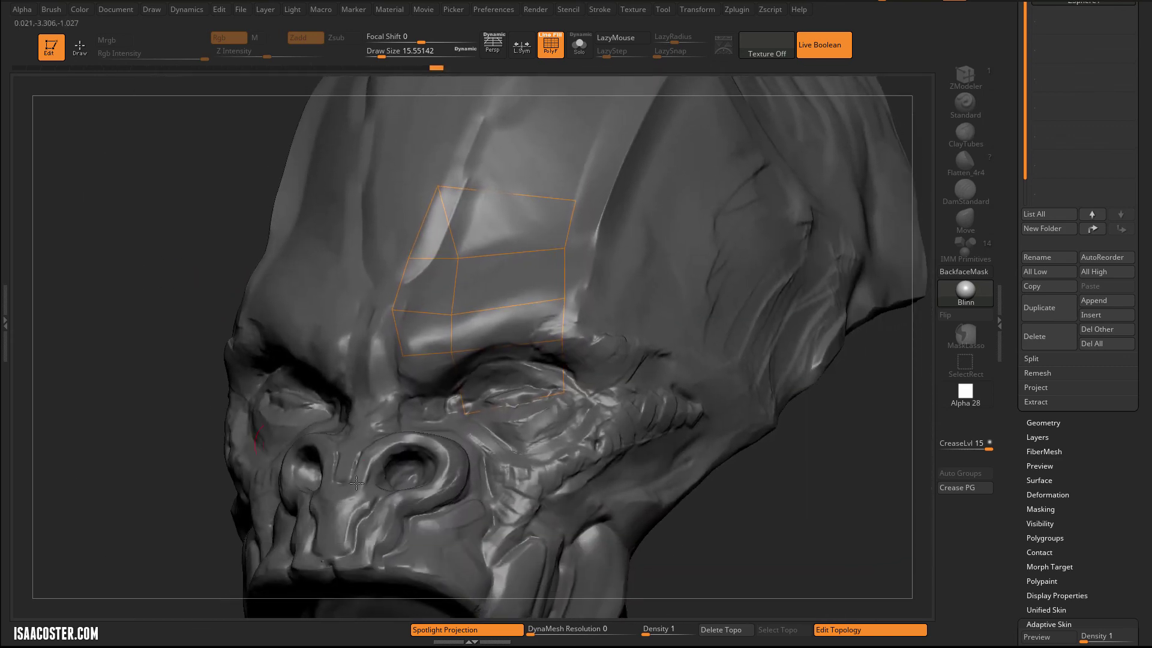